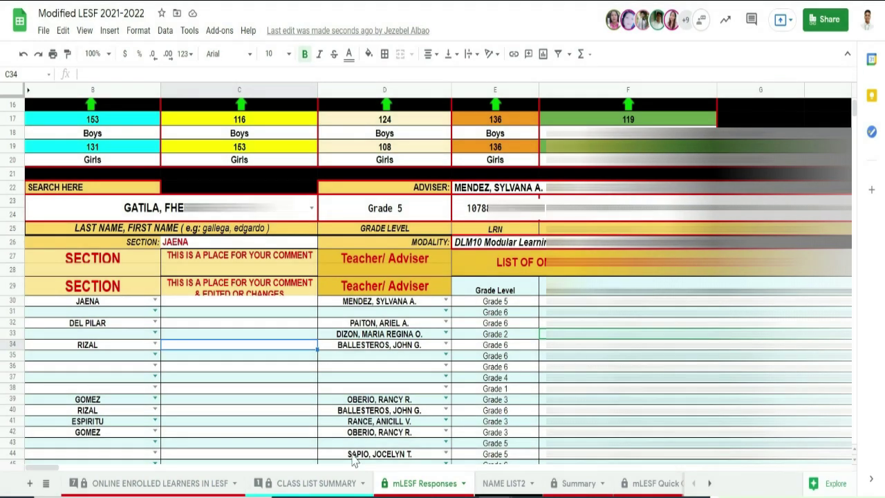
Review the CLASS LIST SUMMARY counts: the 216 learner total, 215 updated and 165 not updated
click(316, 483)
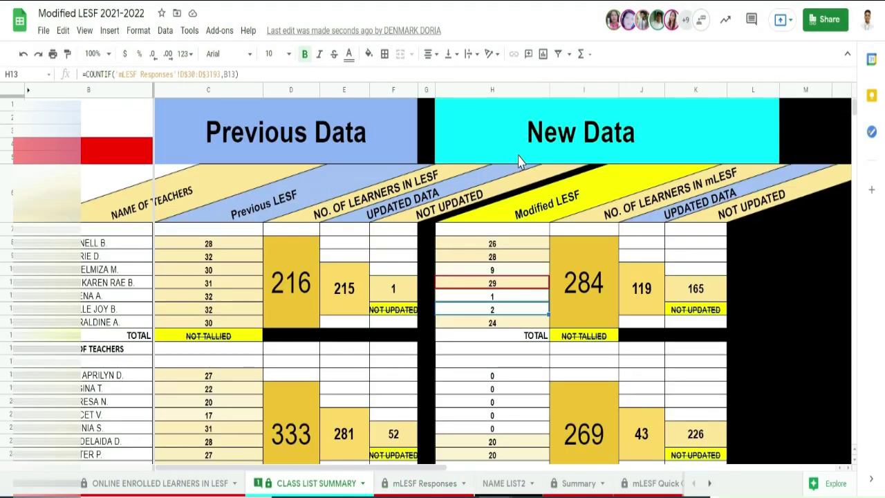
click(523, 158)
drag(208, 243, 214, 322)
click(344, 288)
click(286, 305)
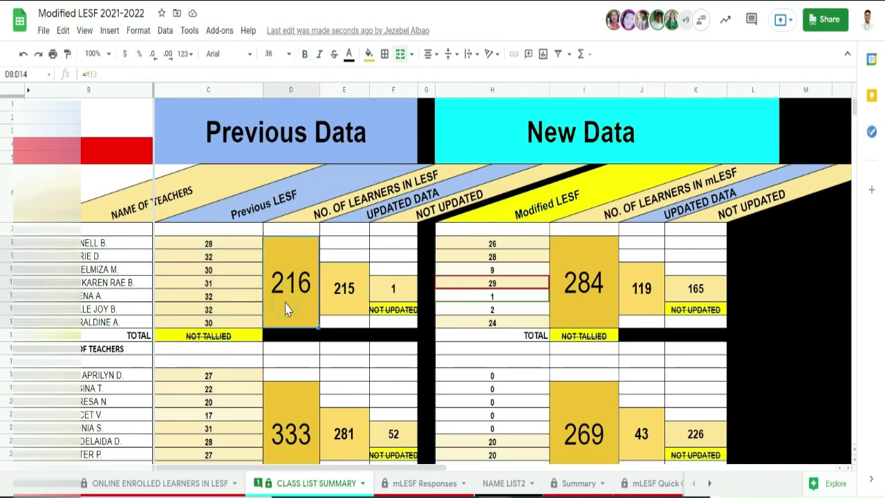
click(395, 290)
scroll(395, 290, down, 7)
click(396, 347)
scroll(396, 348, up, 10)
scroll(336, 267, down, 1)
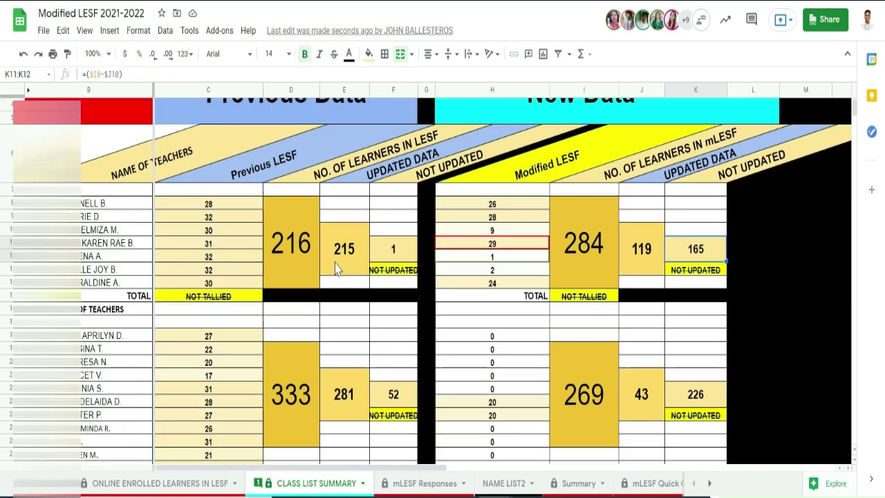
On mLESF Responses, look up a learner by typing 'gal' in the search cell, then select header row 29
key(ctrl+shift+Page_Down)
scroll(282, 303, down, 1)
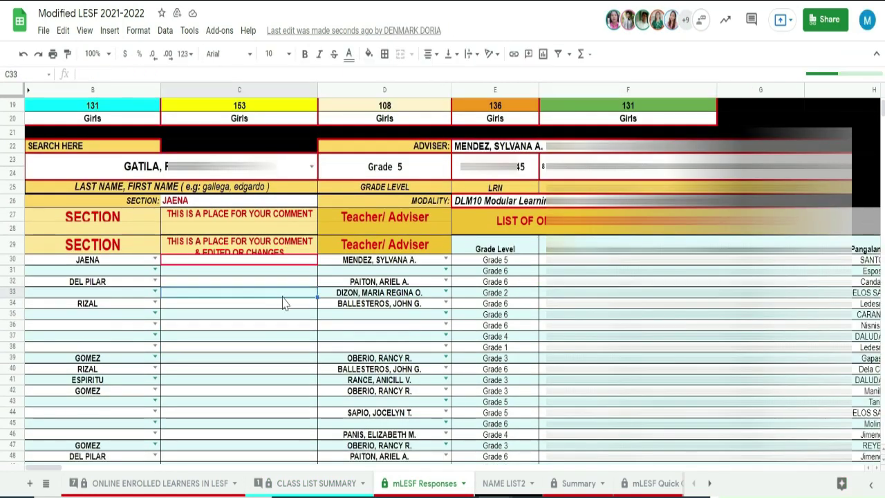
click(87, 274)
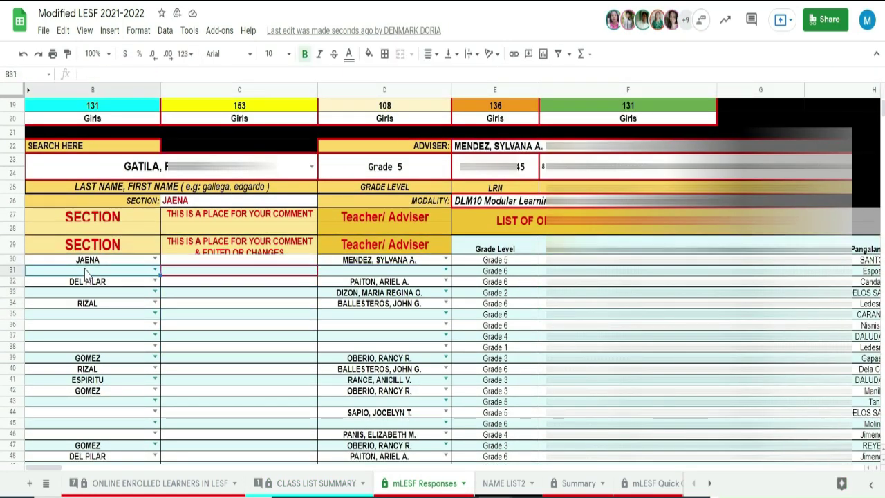
click(298, 170)
text(gal)
click(198, 179)
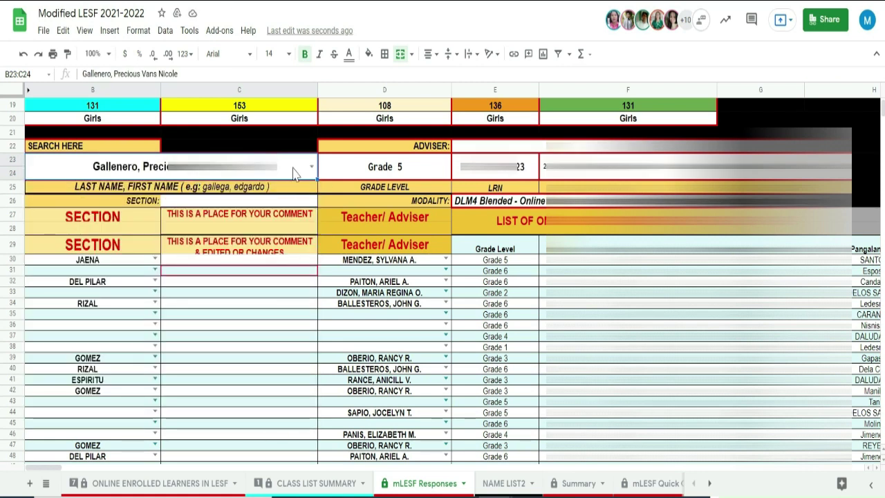
click(422, 305)
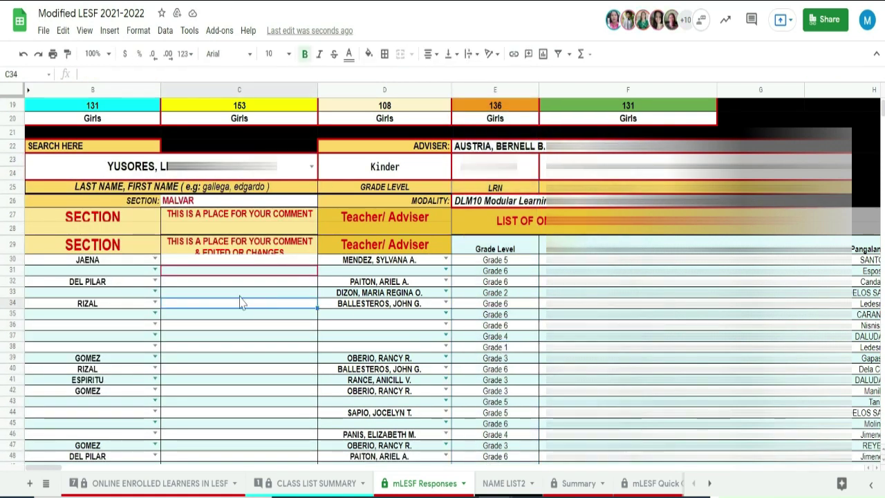
click(11, 244)
Create a temporary filter view over the mLESF Responses table
click(164, 30)
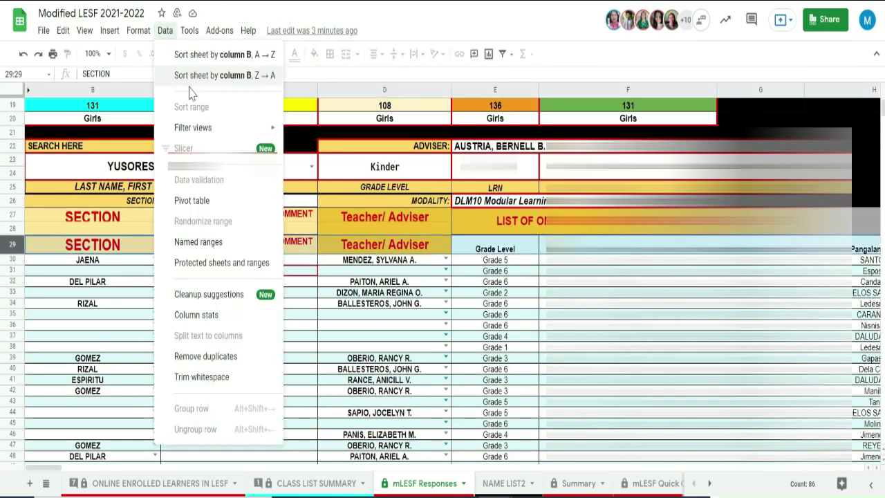
mouse_move(193, 128)
click(334, 133)
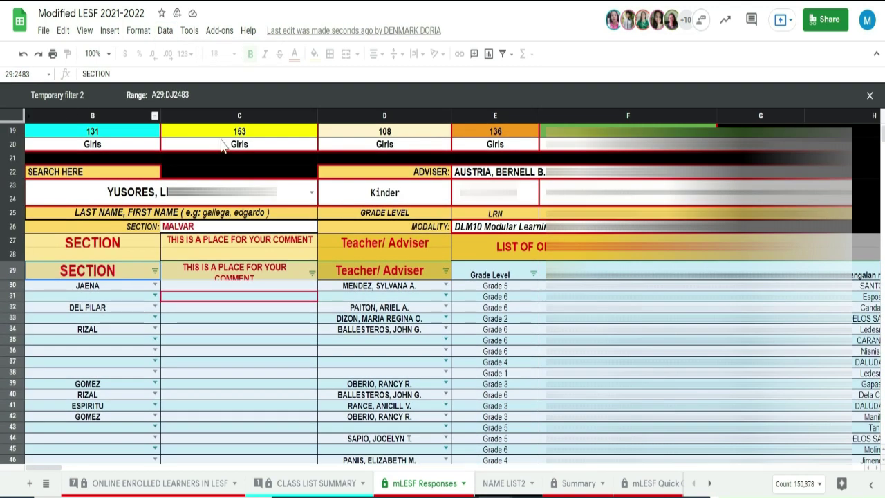
scroll(442, 276, down, 3)
scroll(442, 290, up, 1)
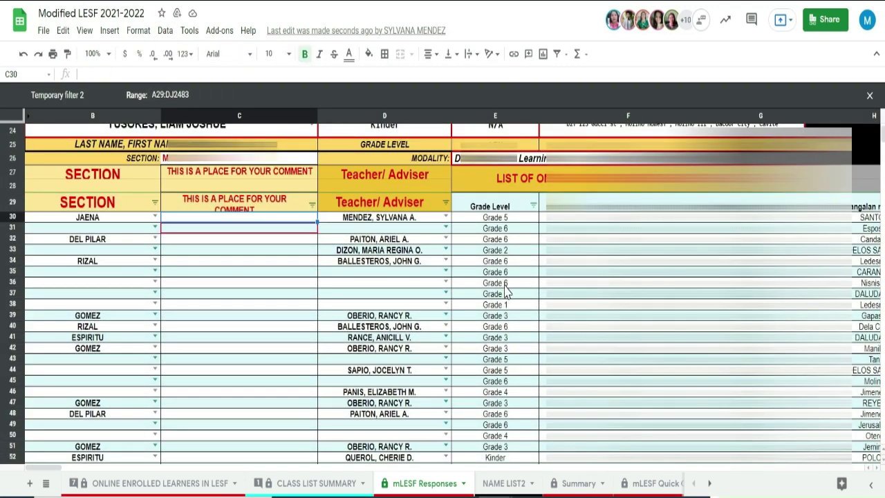
Filter the Grade Level column to show only Grade 6
click(498, 228)
click(534, 211)
scroll(456, 388, down, 2)
click(431, 312)
click(427, 403)
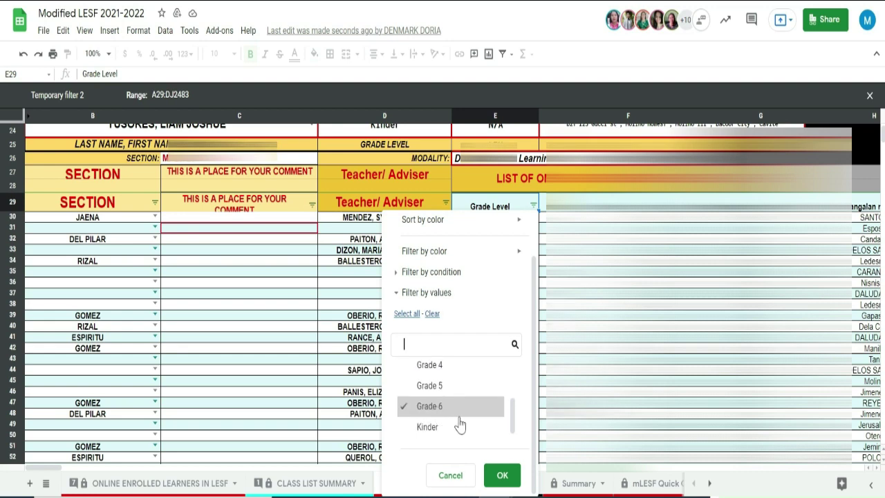
click(502, 474)
Filter the Teacher/Adviser column to show only (Blanks)
scroll(514, 289, down, 1)
click(446, 230)
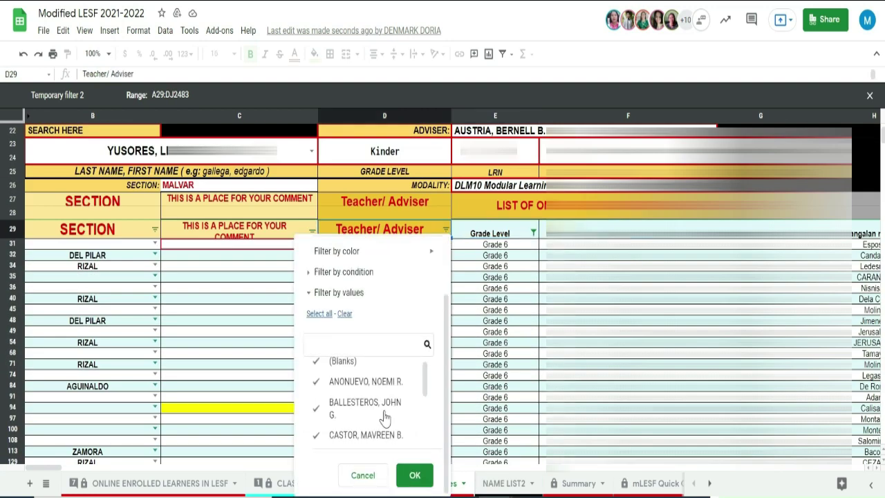
click(344, 312)
click(346, 370)
click(415, 475)
Sort the filtered rows by surname (Apelyido) A to Z
scroll(448, 346, up, 2)
click(628, 274)
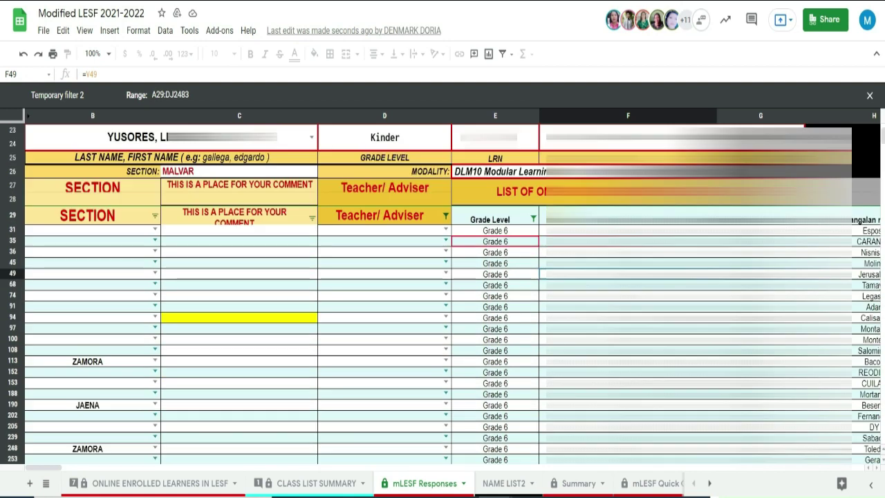
click(711, 219)
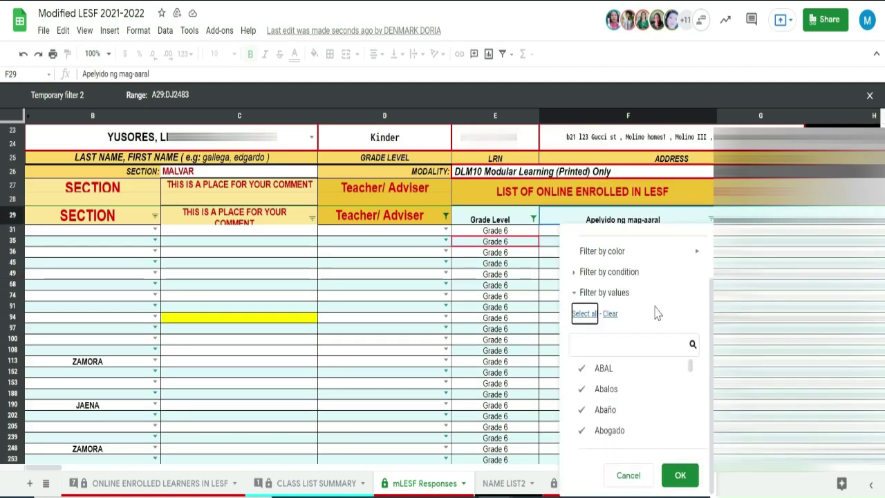
click(602, 239)
scroll(654, 286, up, 2)
scroll(653, 287, down, 1)
Cross-check learners in the GRADE 6 ENROLLEES spreadsheet against the Modified LESF list
key(alt+Tab)
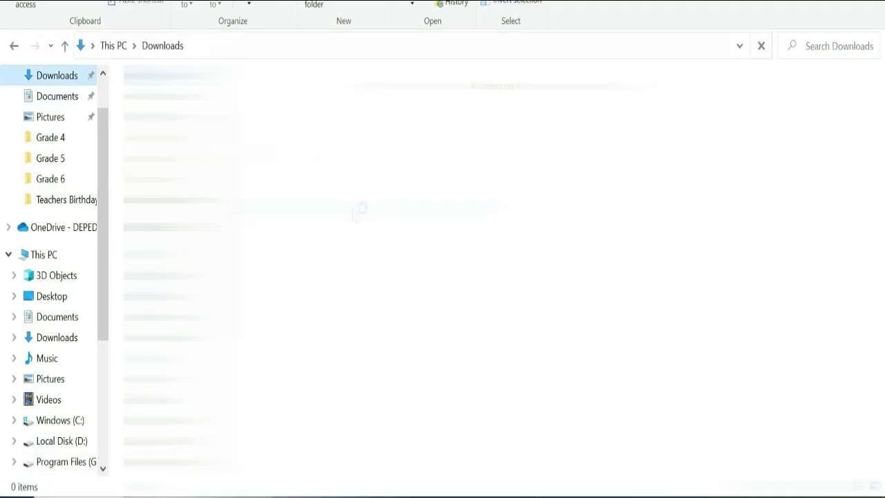
key(alt+Tab)
key(alt+Tab)
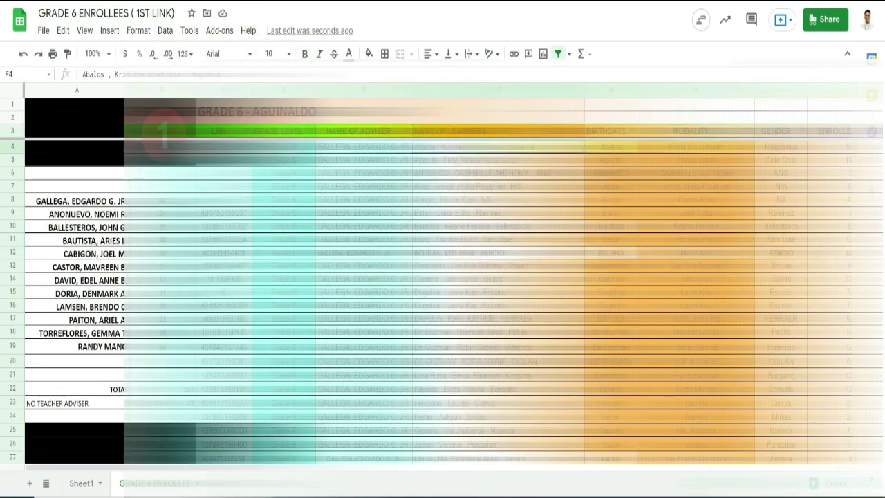
key(alt+Tab)
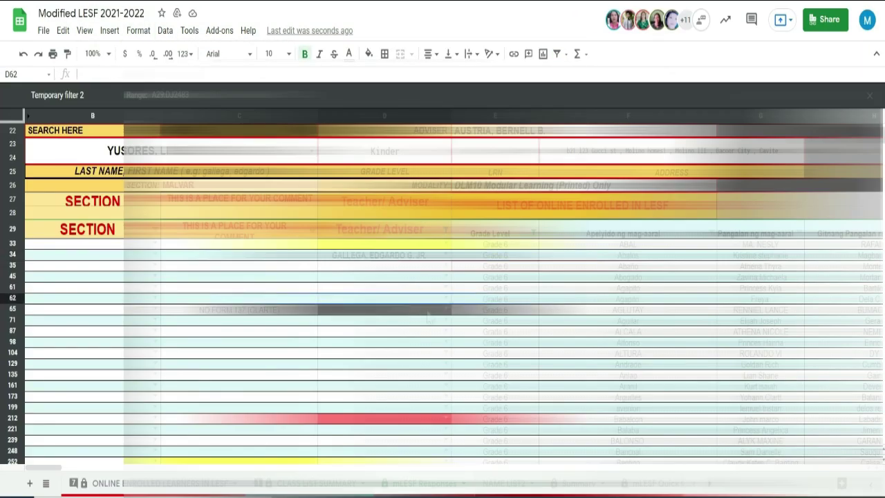
key(alt+Tab)
key(alt+Tab)
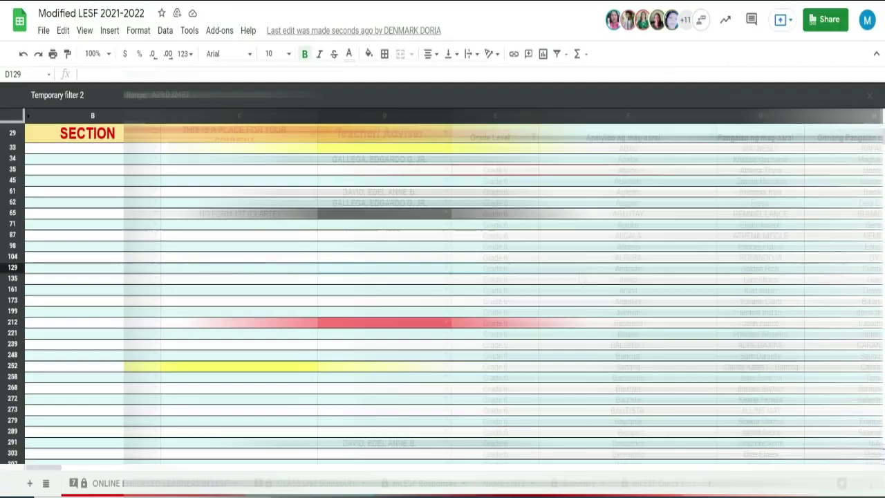
key(alt+Tab)
key(alt+Tab)
key(alt+Tab)
key(alt+Tab)
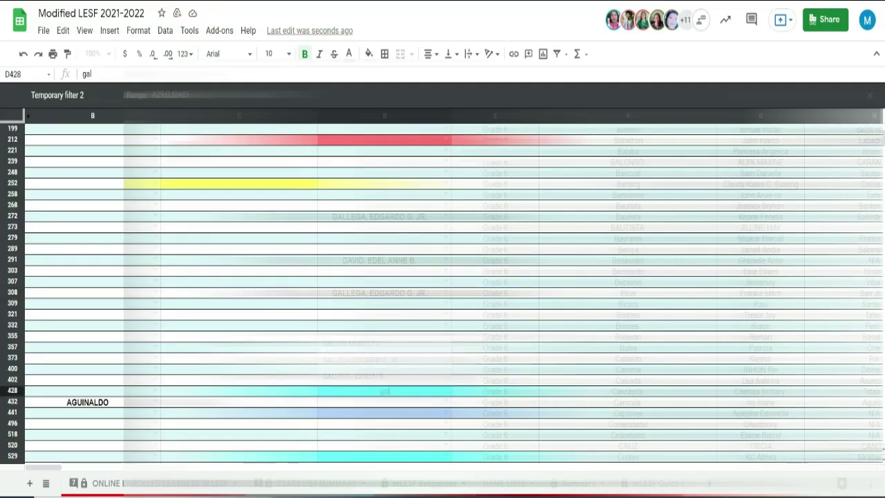
scroll(391, 390, down, 3)
key(alt+Tab)
key(alt+Tab)
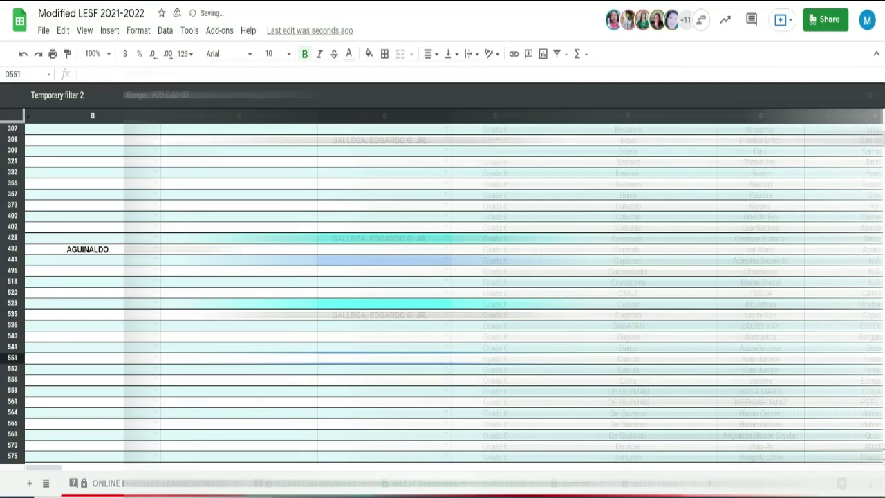
key(Up)
key(Right)
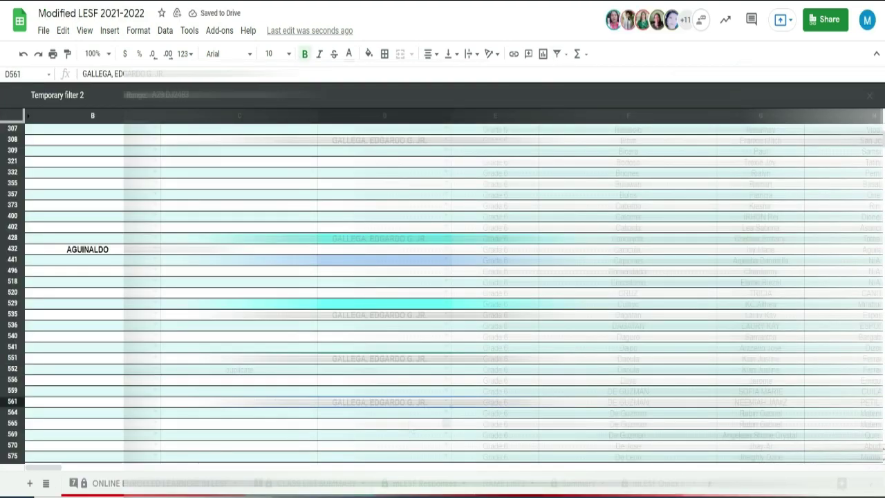
key(alt+Tab)
key(alt+Tab)
key(Down)
key(Down)
key(Down)
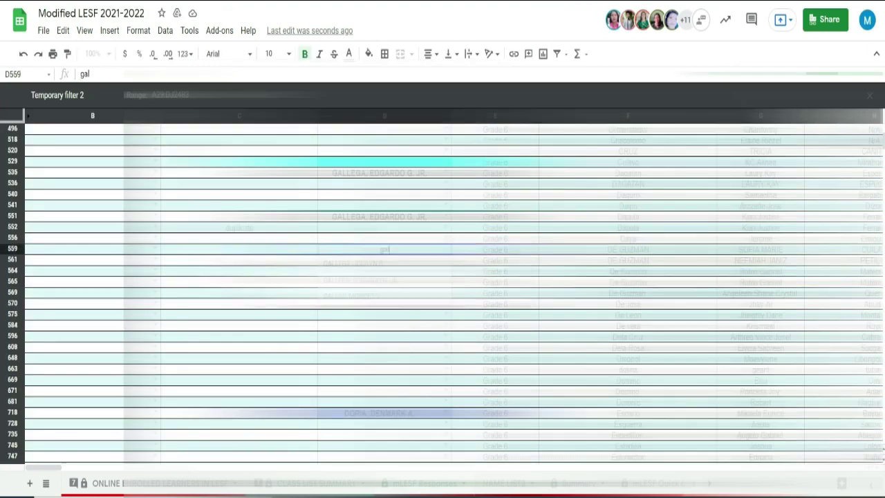
scroll(531, 396, down, 5)
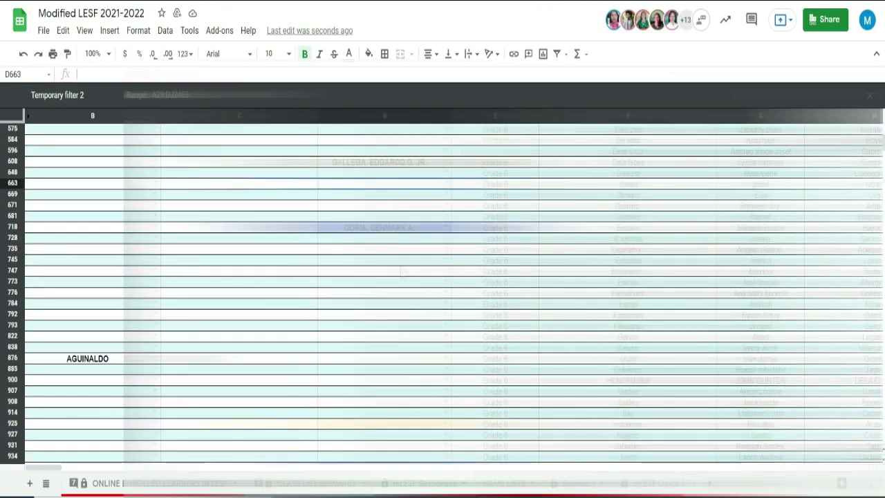
key(alt+Tab)
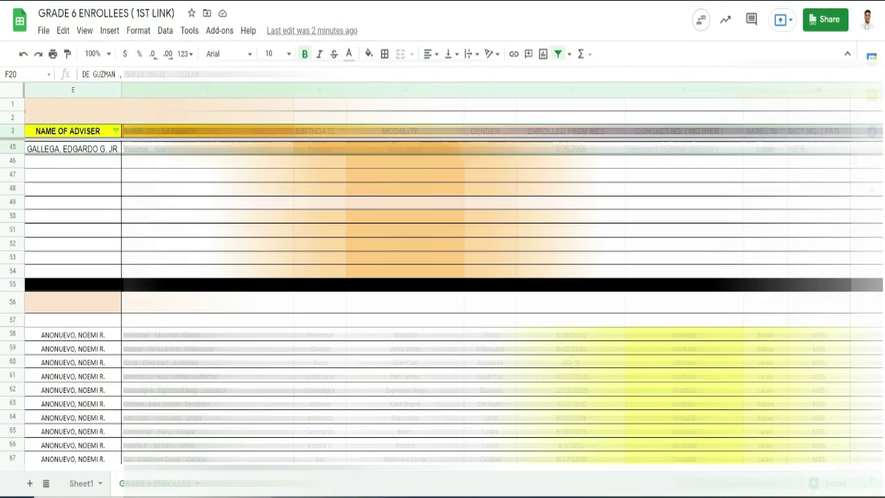
key(Down)
key(alt+Tab)
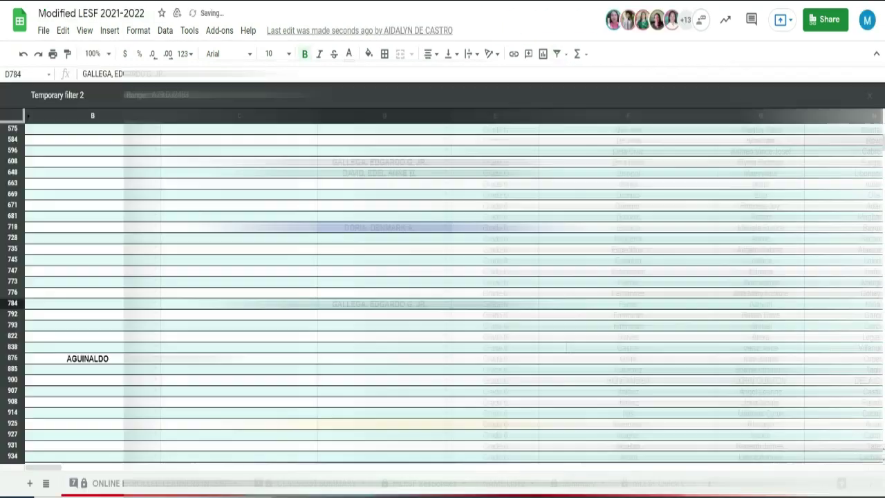
scroll(443, 290, down, 5)
Paste the adviser's name into column D for the first several filtered Grade 6 learners
click(384, 379)
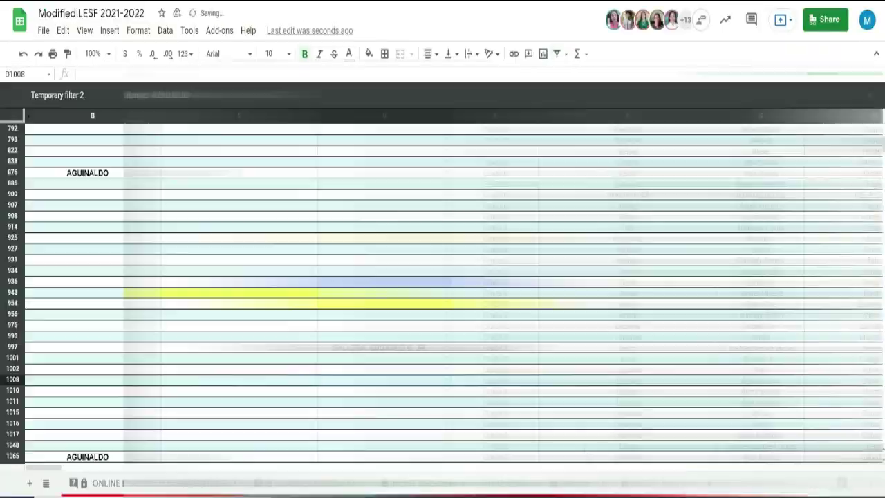
scroll(418, 223, down, 5)
click(418, 217)
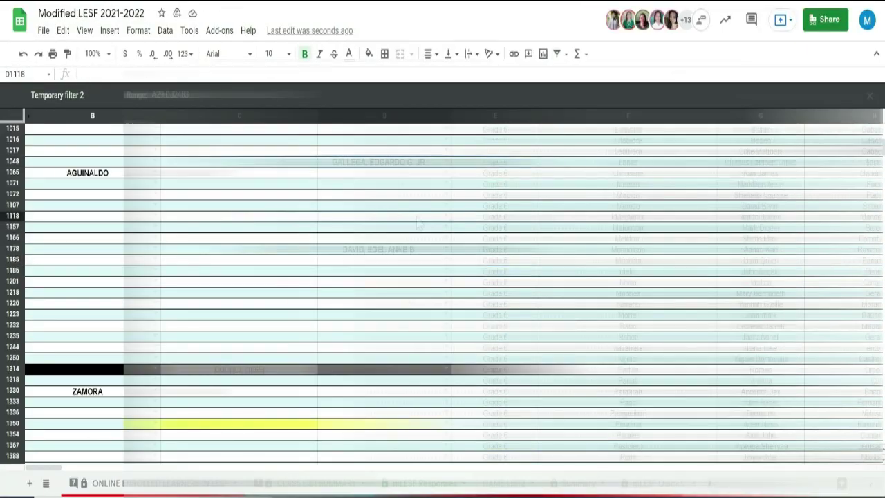
click(418, 227)
key(alt+Tab)
key(alt+Tab)
click(421, 326)
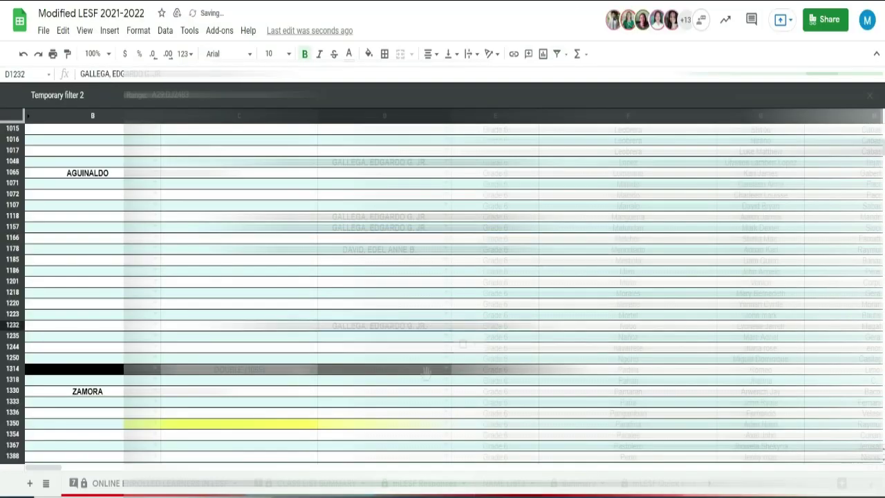
scroll(427, 372, down, 4)
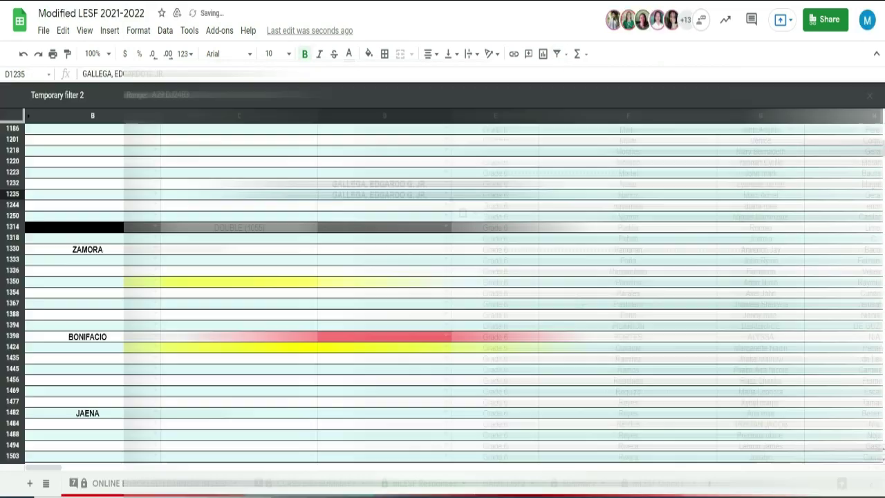
Paste the adviser's name into the remaining Grade 6 rows, down to row 1875
click(418, 292)
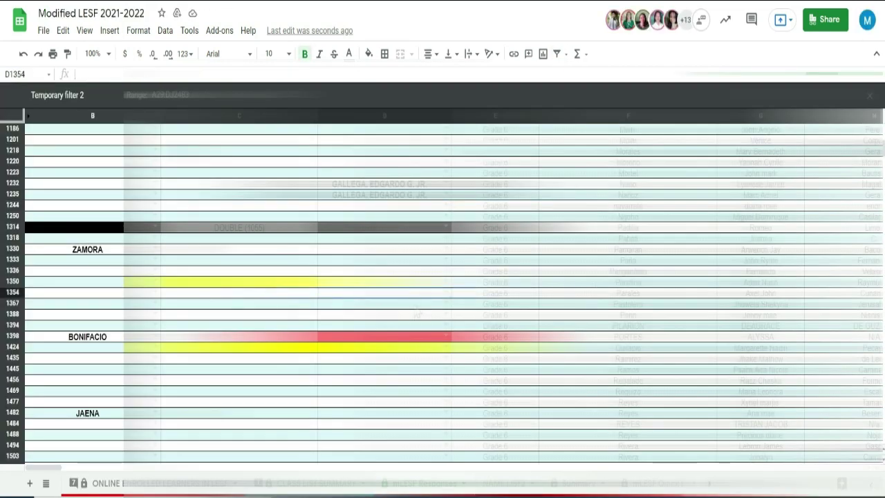
key(alt+Tab)
key(alt+Tab)
click(418, 304)
key(ctrl+v)
scroll(442, 277, down, 10)
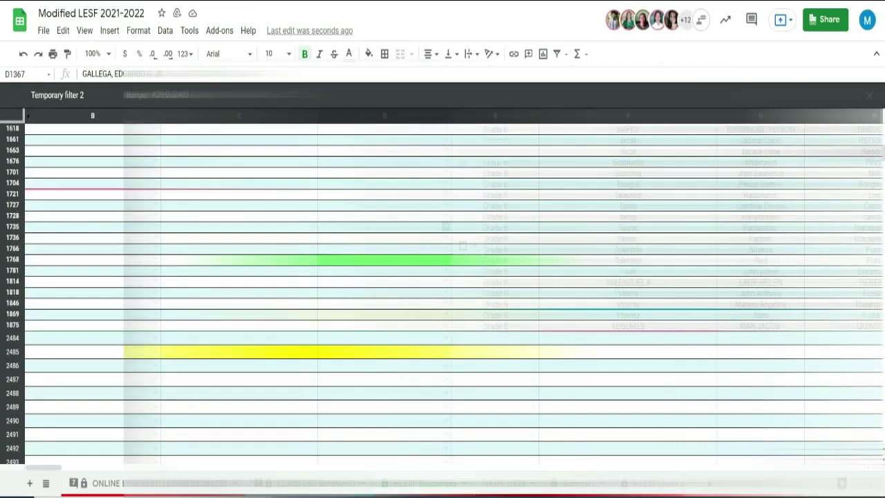
click(384, 129)
click(383, 140)
key(alt+Tab)
key(alt+Tab)
click(238, 150)
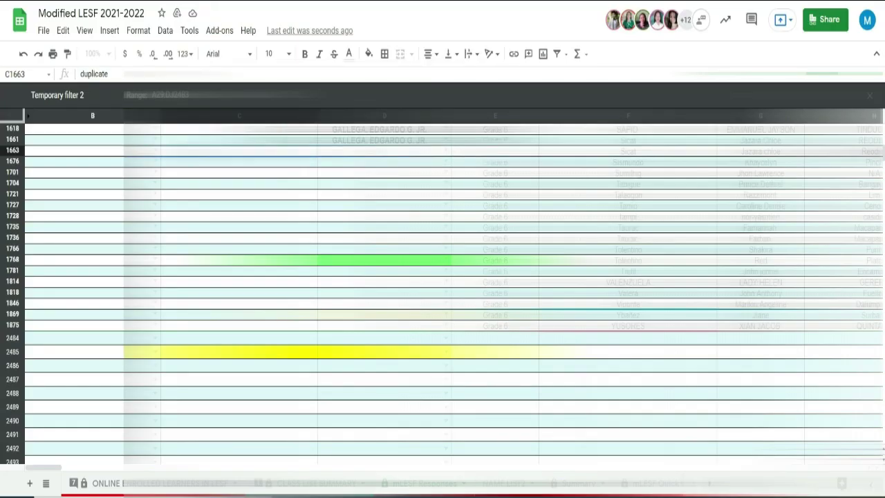
click(238, 162)
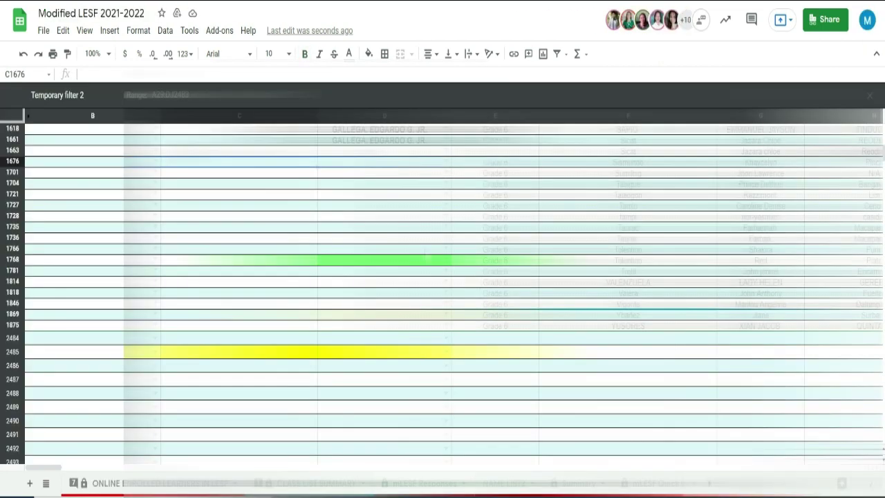
key(alt+Tab)
key(alt+Tab)
click(384, 325)
scroll(543, 295, up, 15)
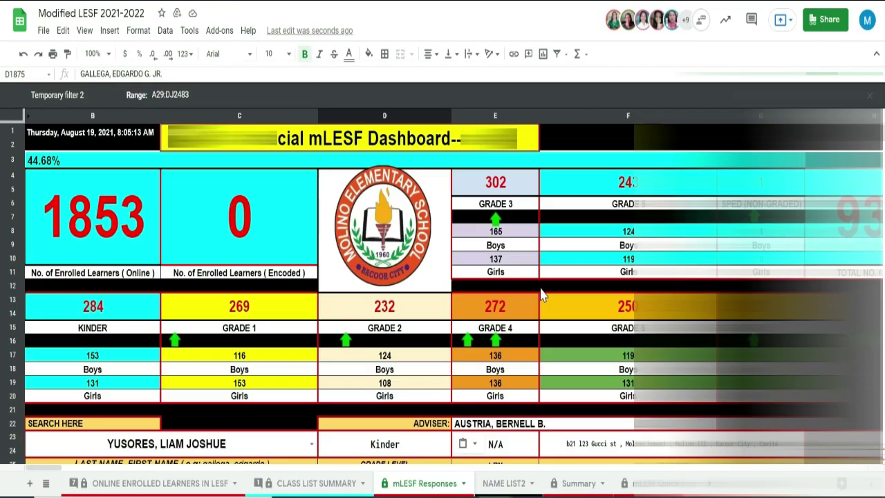
Filter column D by searching 'gal' so only the adviser's learners remain
scroll(542, 294, down, 5)
click(439, 209)
text(gal)
click(413, 475)
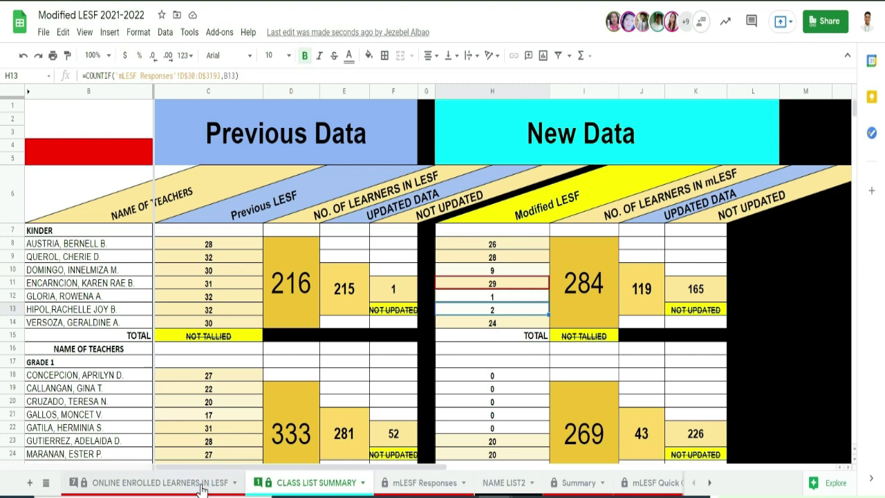
View the ONLINE ENROLLED LEARNERS IN LESF sheet, then return to mLESF Responses
click(202, 487)
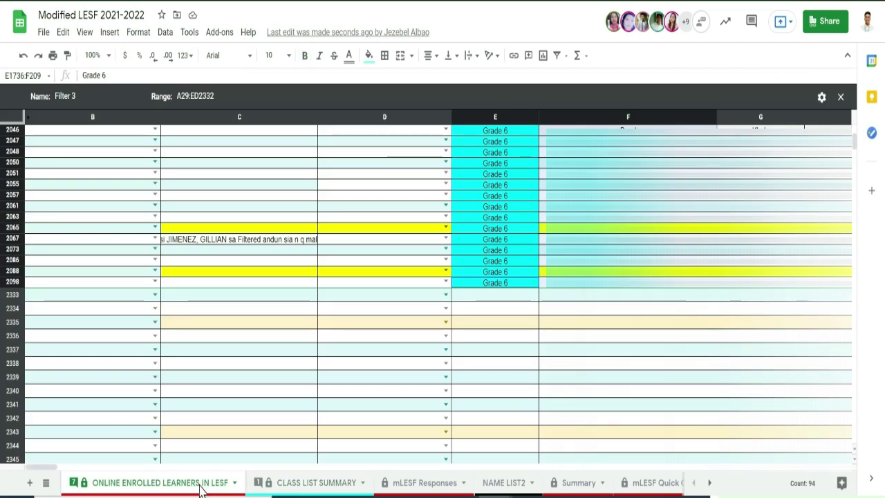
click(419, 484)
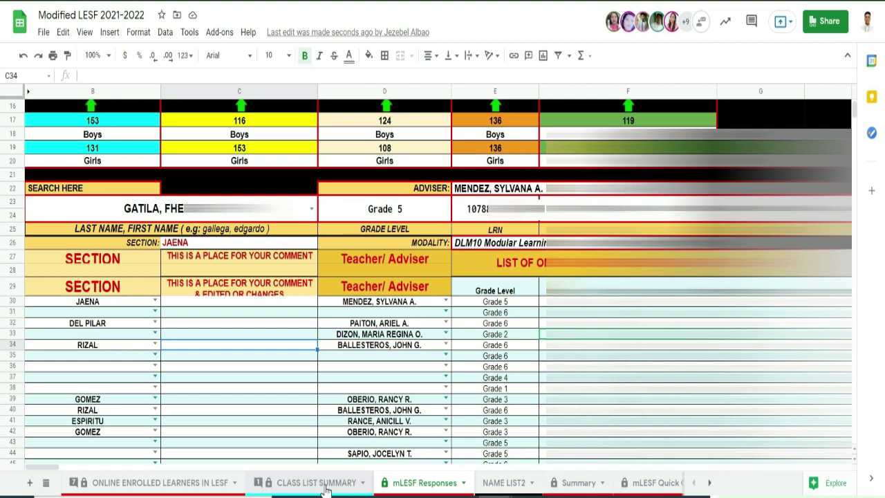
Inspect the Kinder teachers' names, their Previous LESF count formulas, and the 216 total formula
click(326, 482)
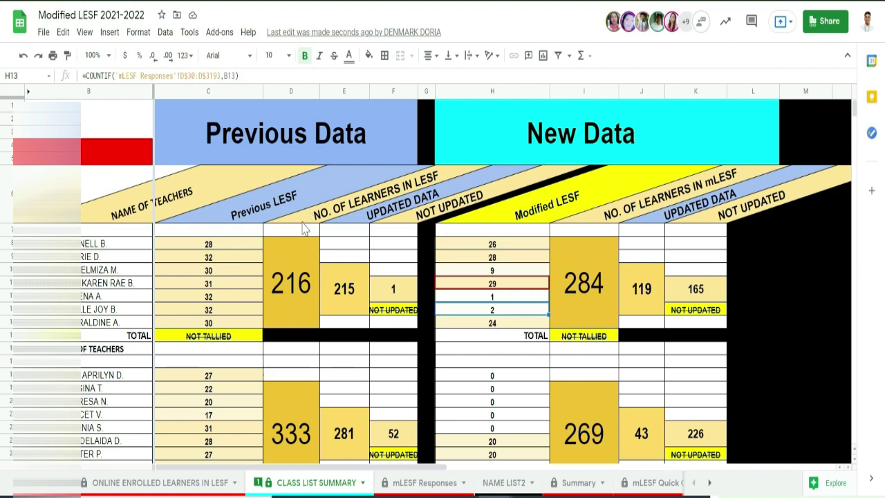
click(520, 161)
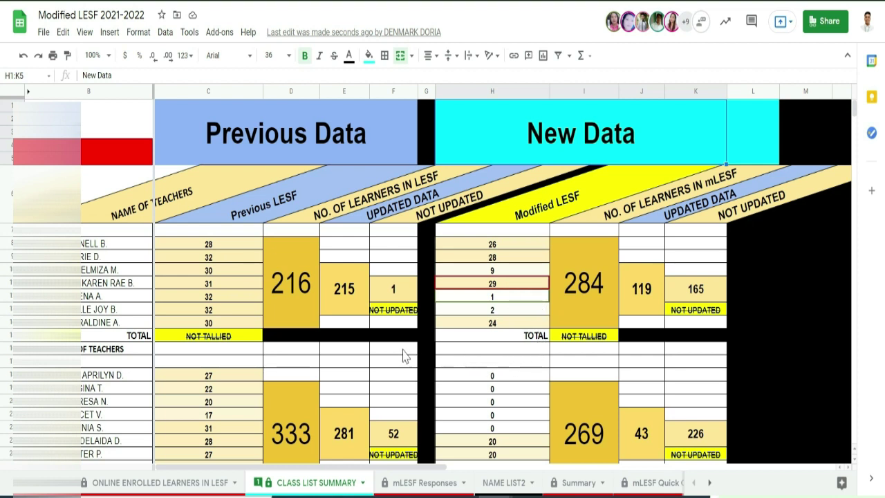
click(251, 283)
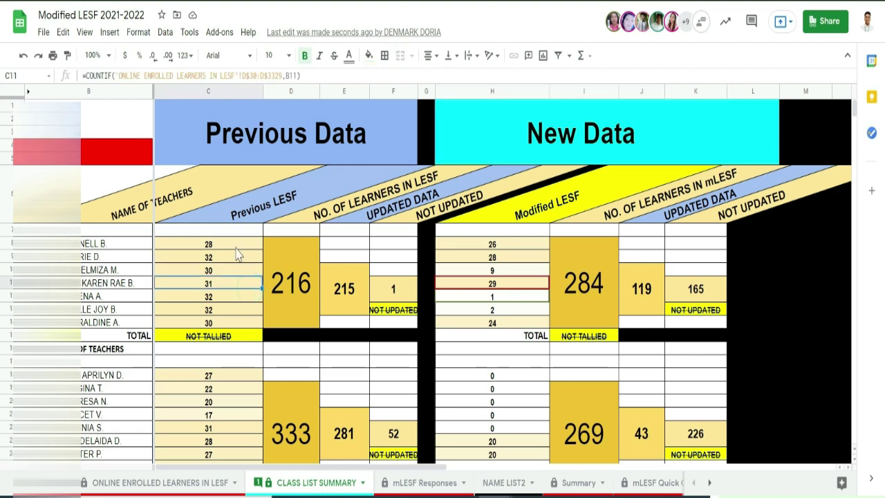
drag(124, 243, 121, 323)
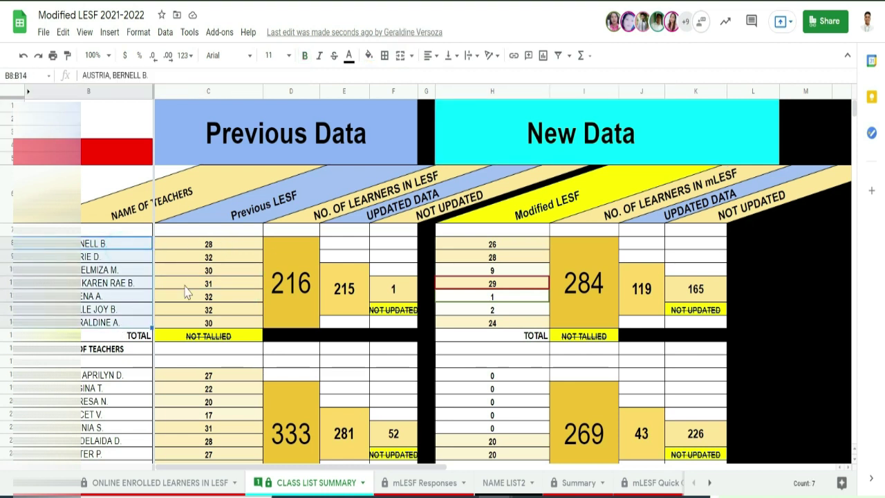
scroll(200, 260, down, 5)
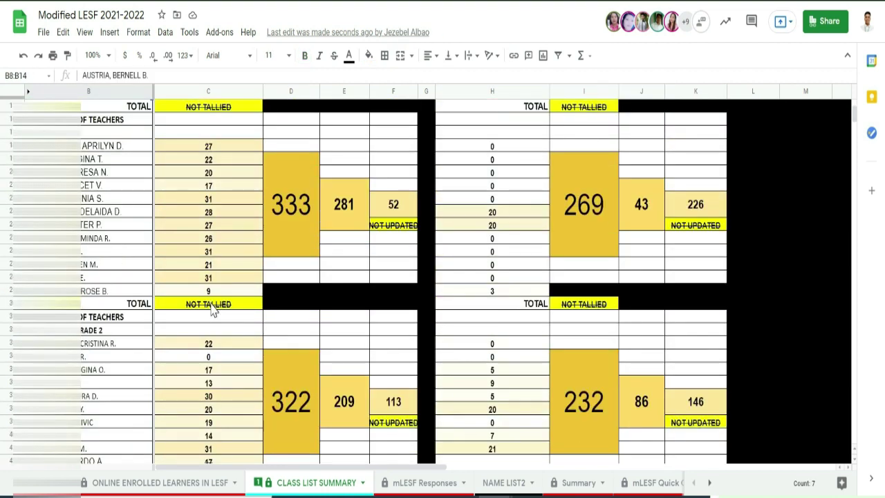
scroll(213, 307, up, 5)
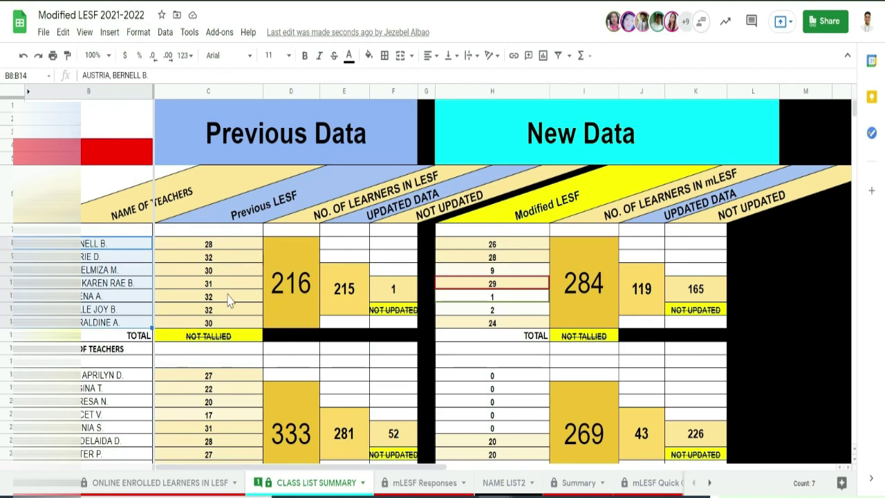
drag(216, 244, 220, 330)
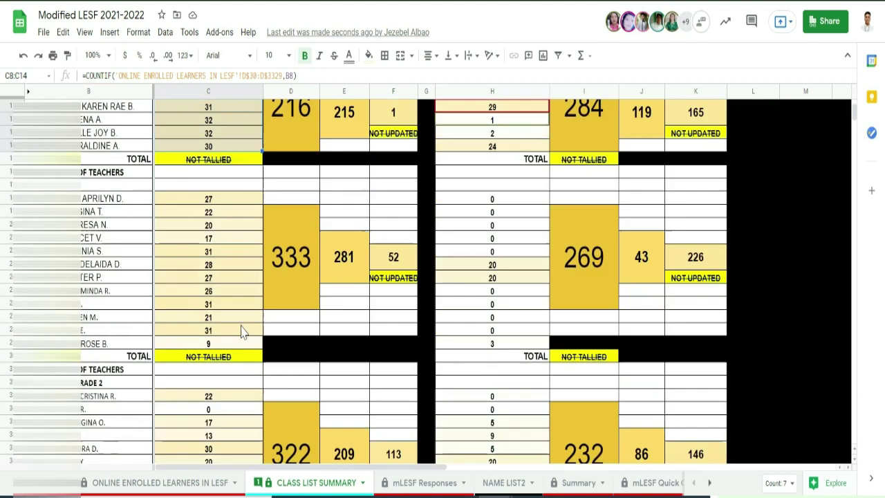
scroll(233, 297, down, 3)
scroll(239, 330, up, 3)
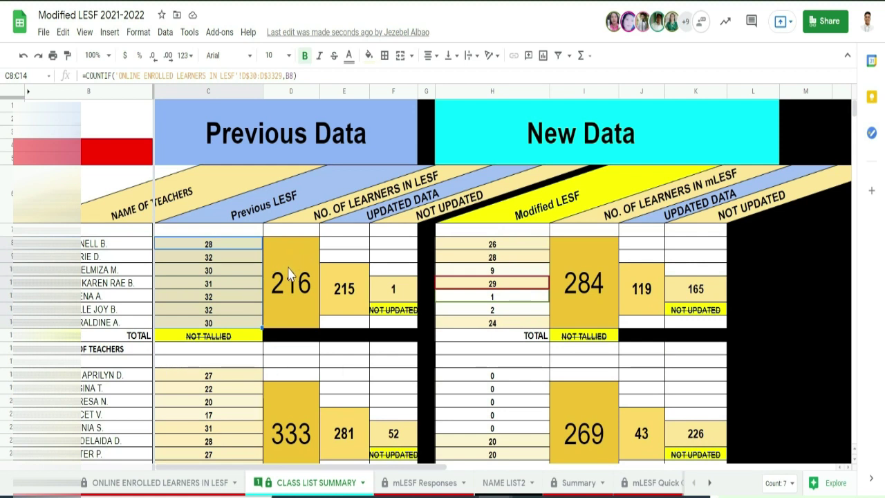
click(290, 306)
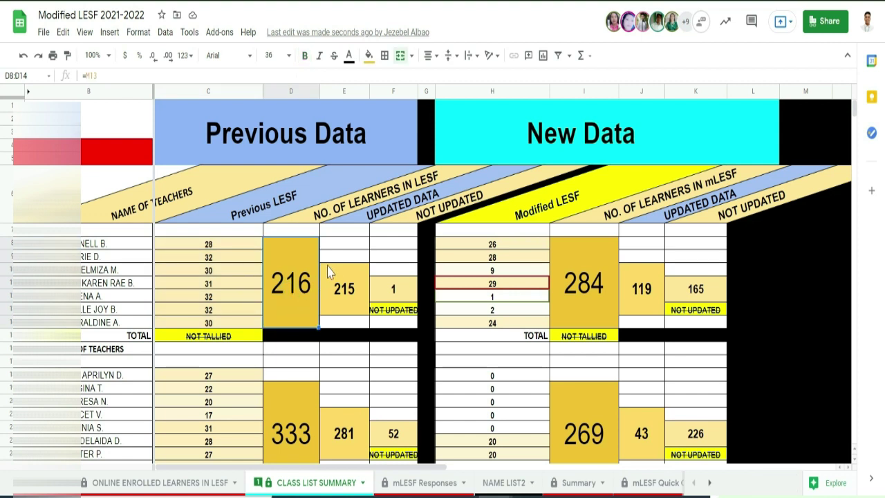
click(340, 293)
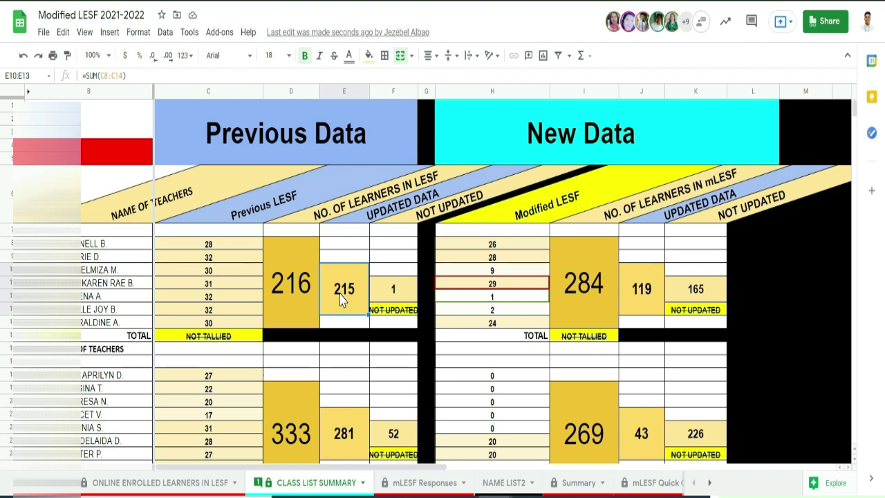
click(287, 309)
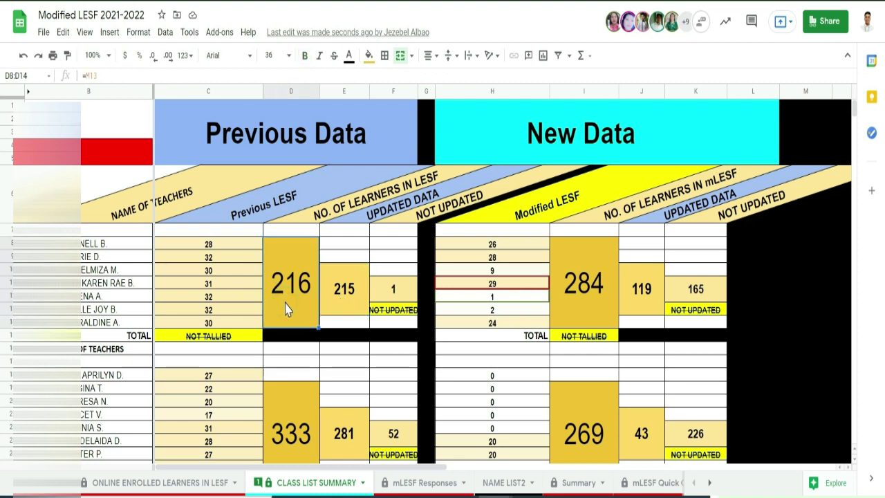
click(349, 306)
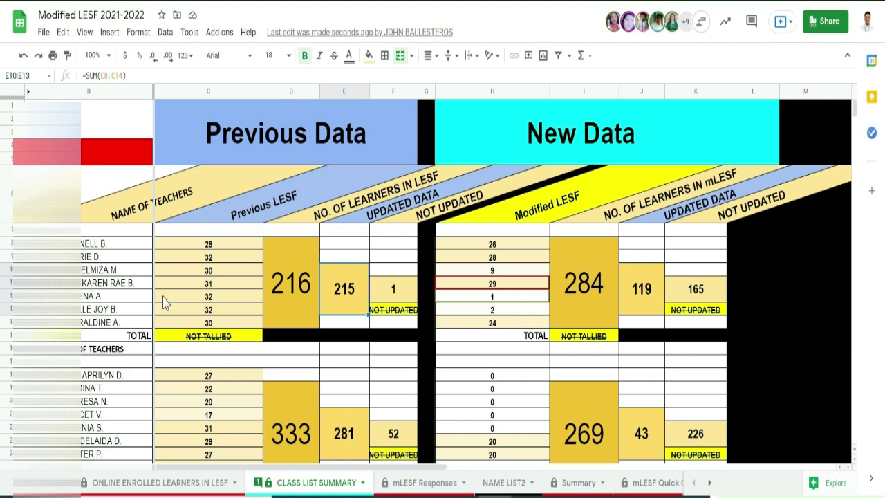
click(399, 301)
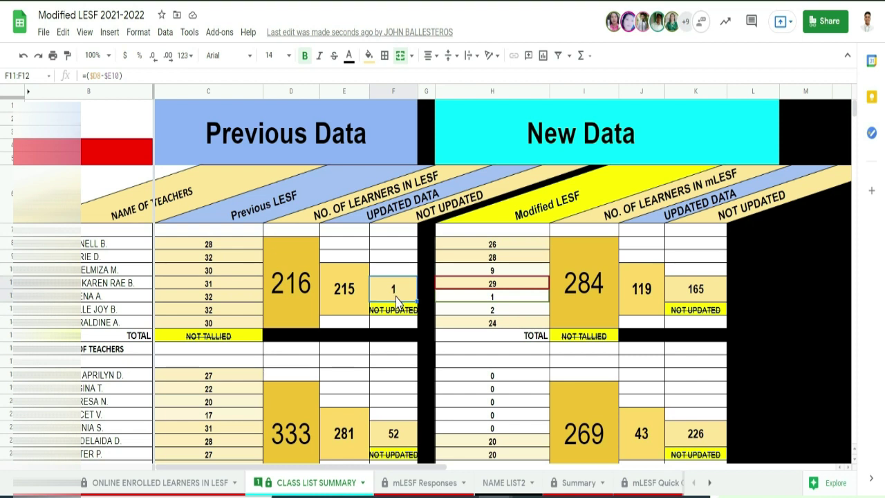
scroll(399, 302, down, 1)
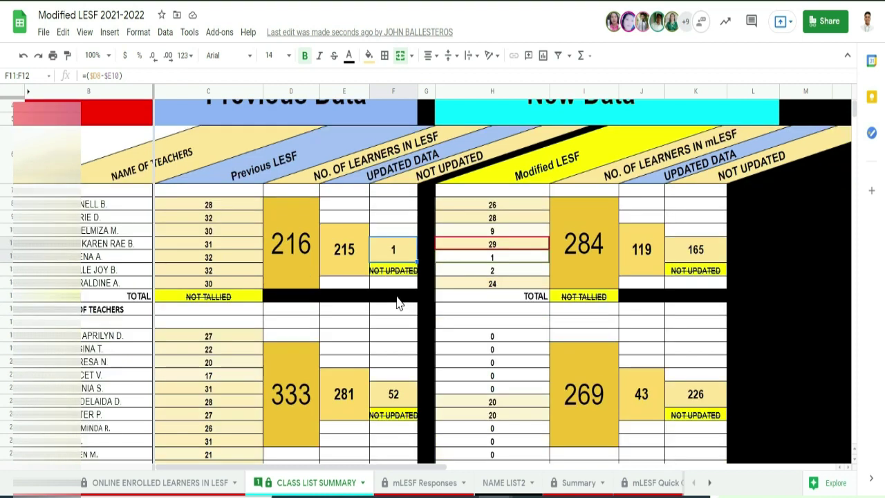
scroll(399, 302, down, 3)
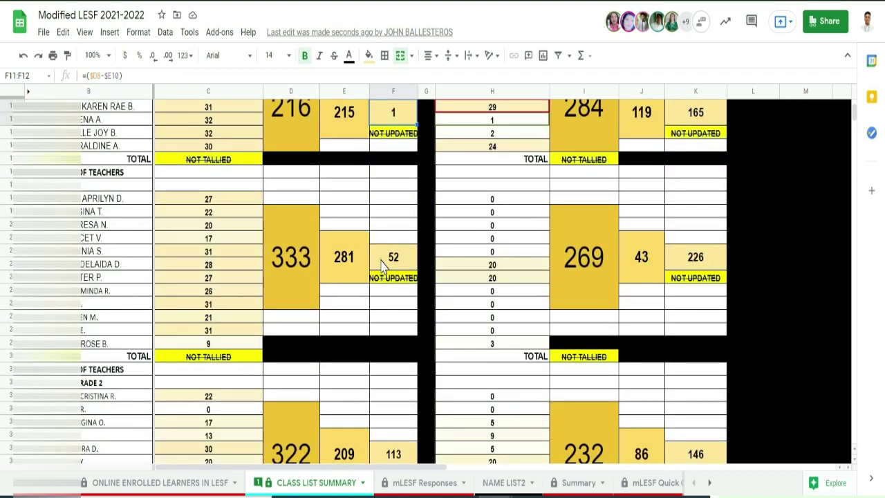
click(385, 266)
scroll(393, 310, down, 2)
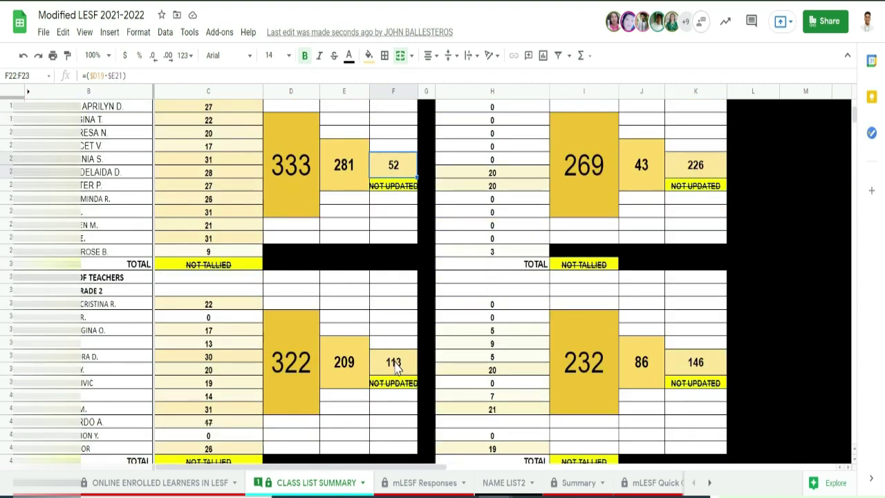
scroll(396, 368, down, 1)
scroll(395, 345, down, 5)
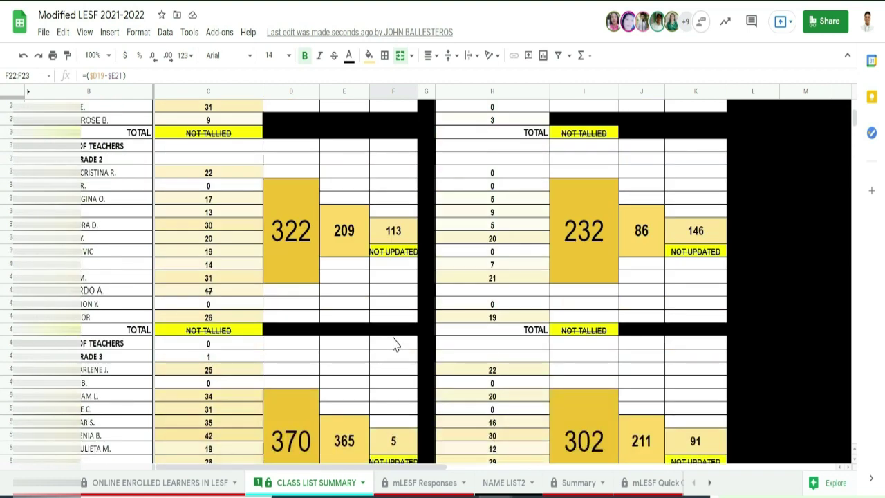
scroll(395, 346, down, 10)
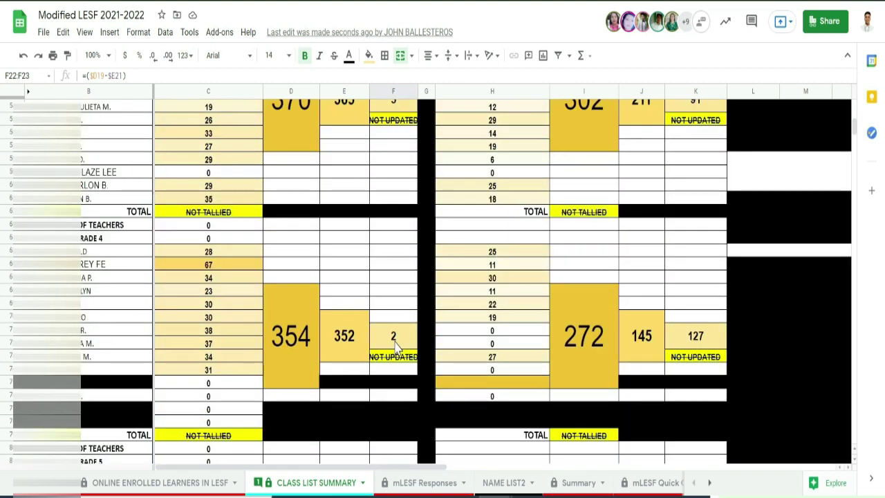
scroll(396, 346, up, 5)
scroll(395, 346, up, 15)
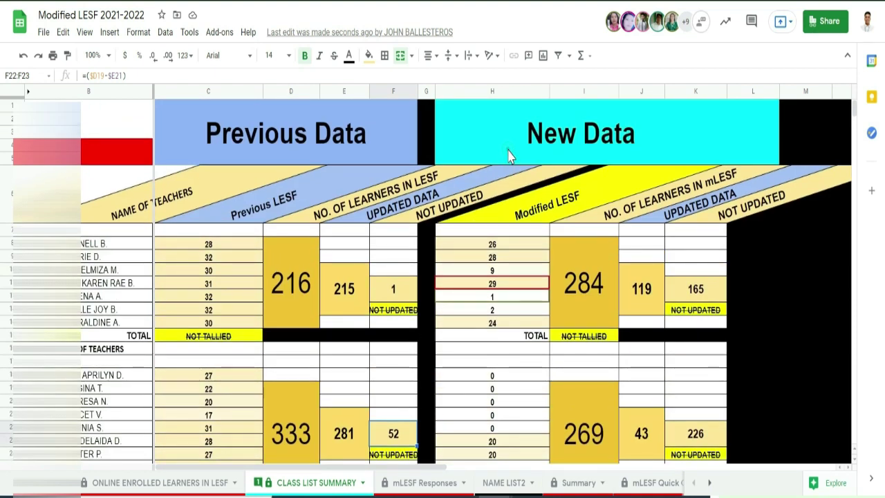
click(509, 153)
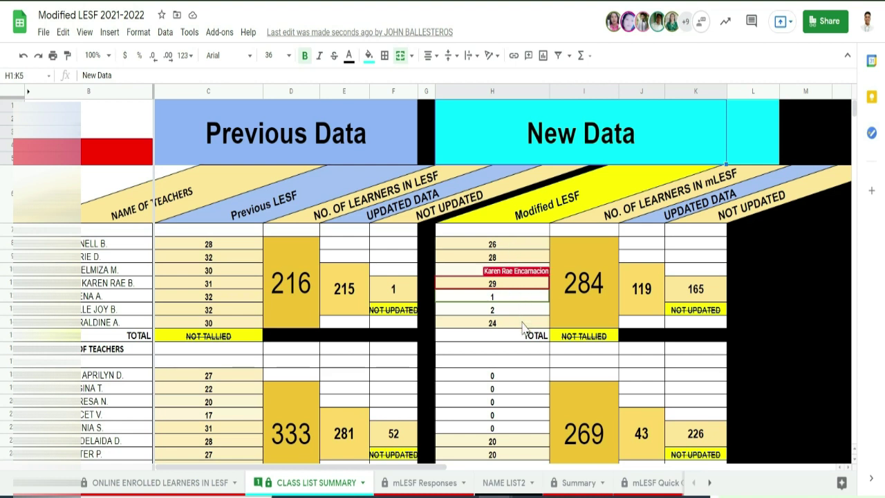
click(584, 296)
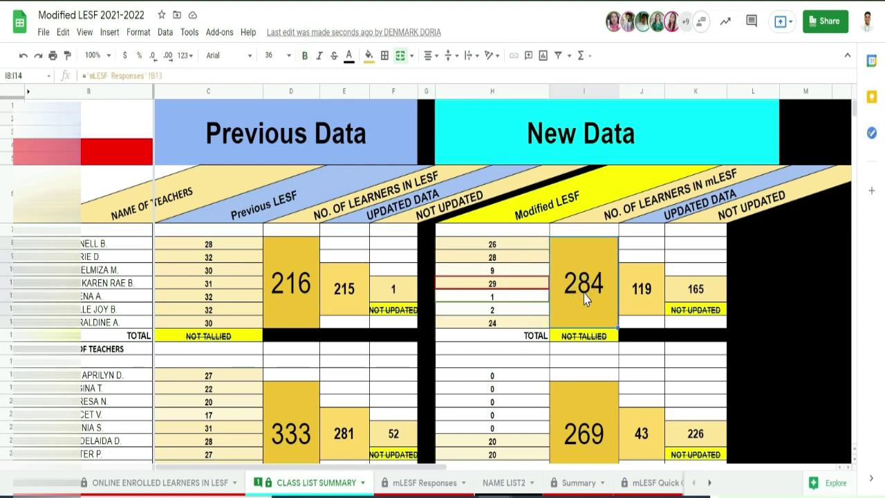
click(650, 308)
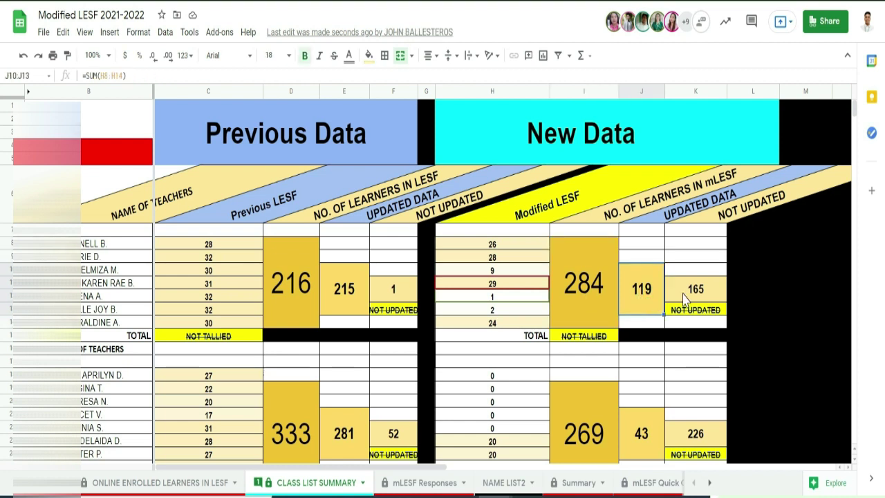
click(688, 291)
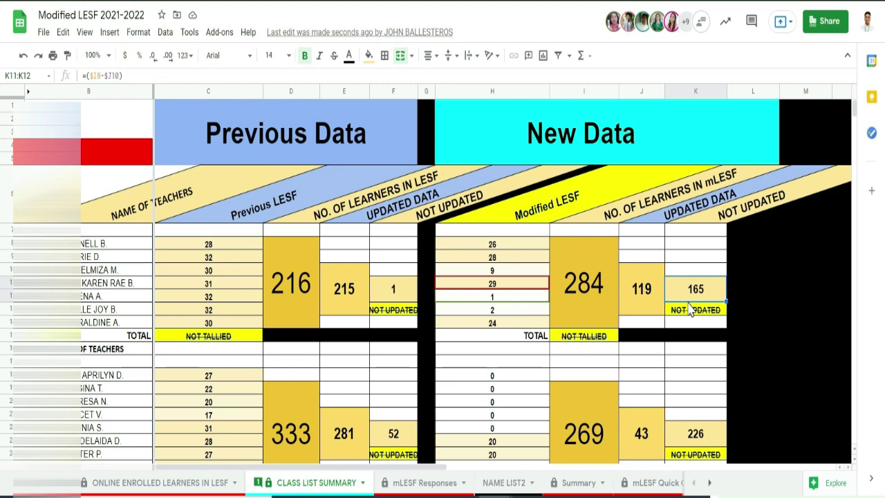
scroll(688, 312, down, 7)
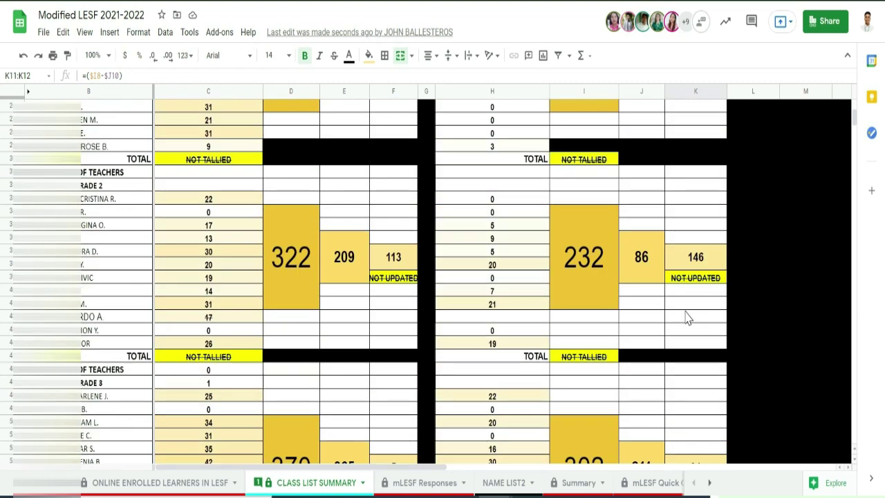
scroll(688, 317, up, 10)
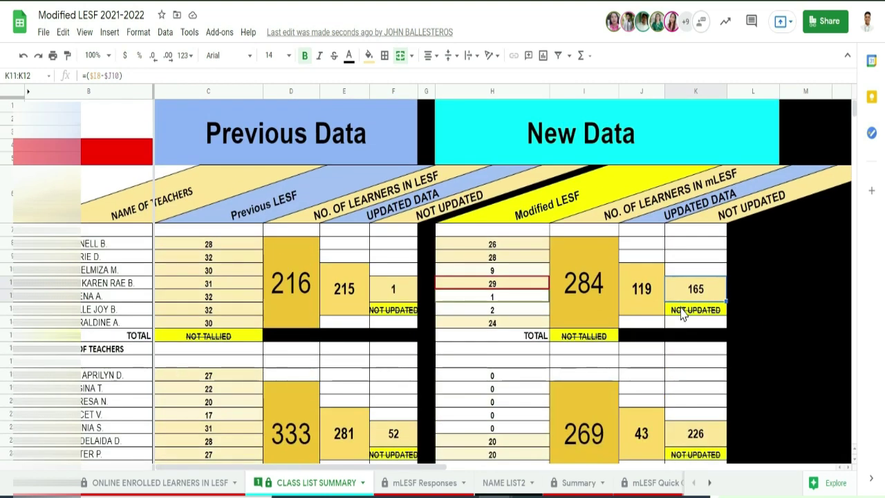
scroll(683, 317, down, 4)
scroll(334, 255, up, 4)
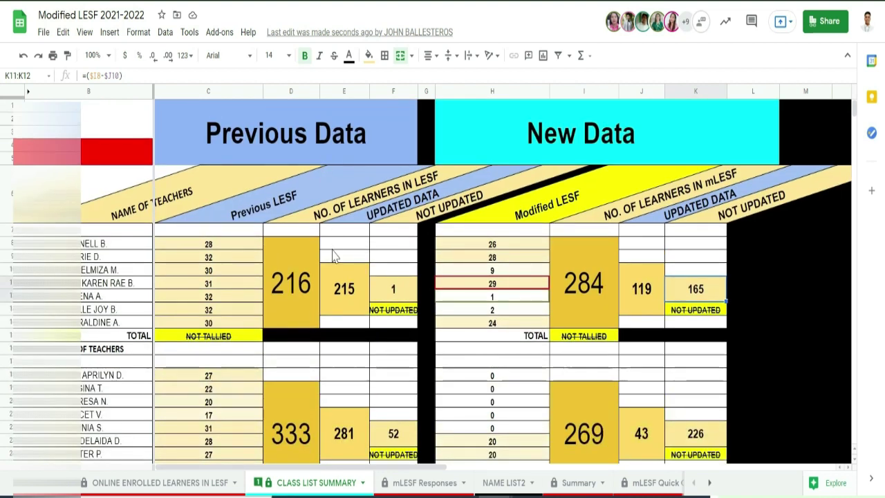
scroll(338, 269, down, 4)
scroll(336, 260, down, 1)
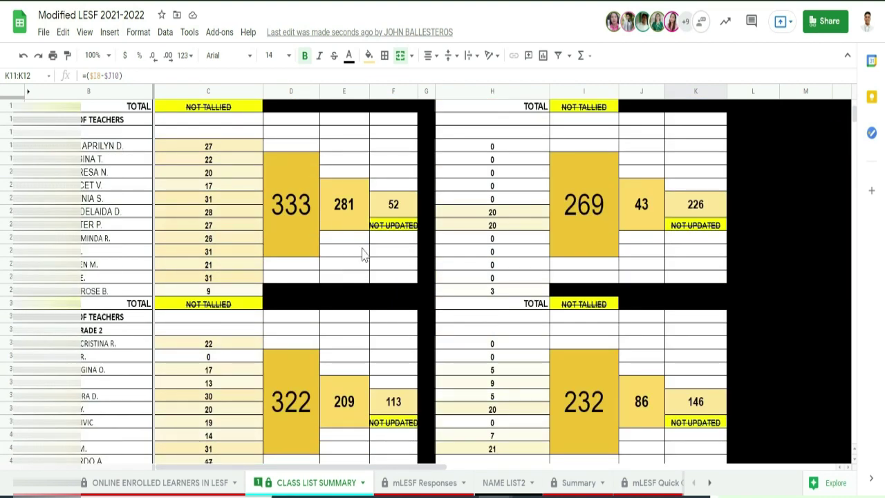
scroll(365, 257, down, 3)
scroll(370, 267, down, 1)
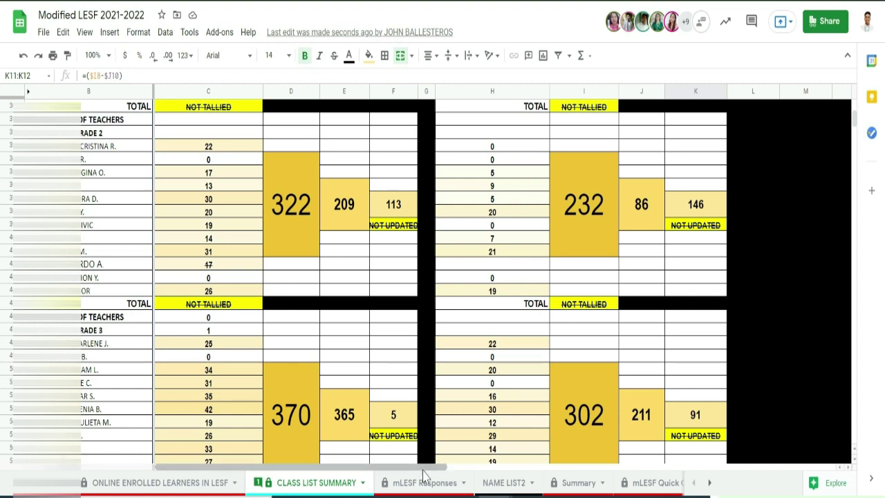
key(ctrl+shift+Page_Down)
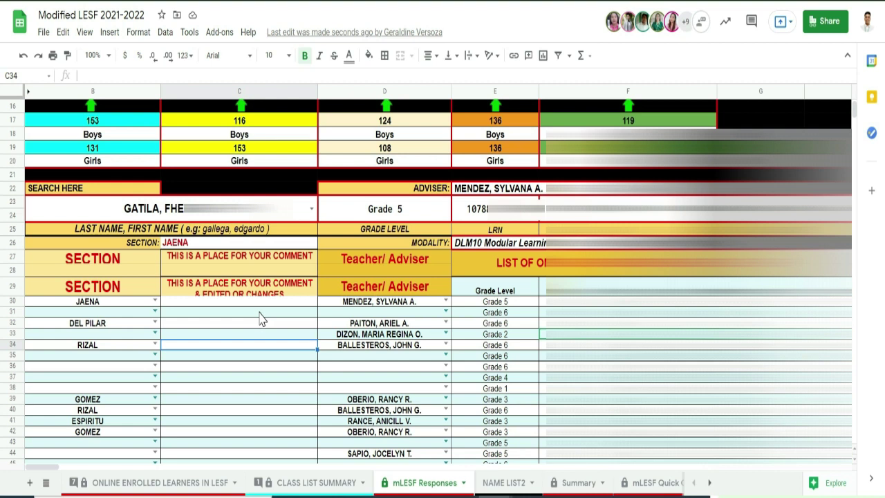
Select the SECTION heading B29 and the empty comment cell C30 on mLESF Responses
click(102, 292)
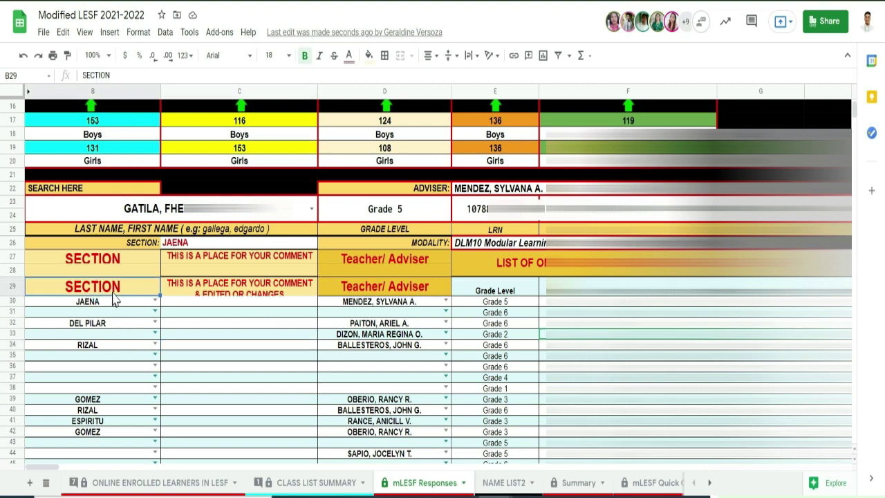
click(209, 301)
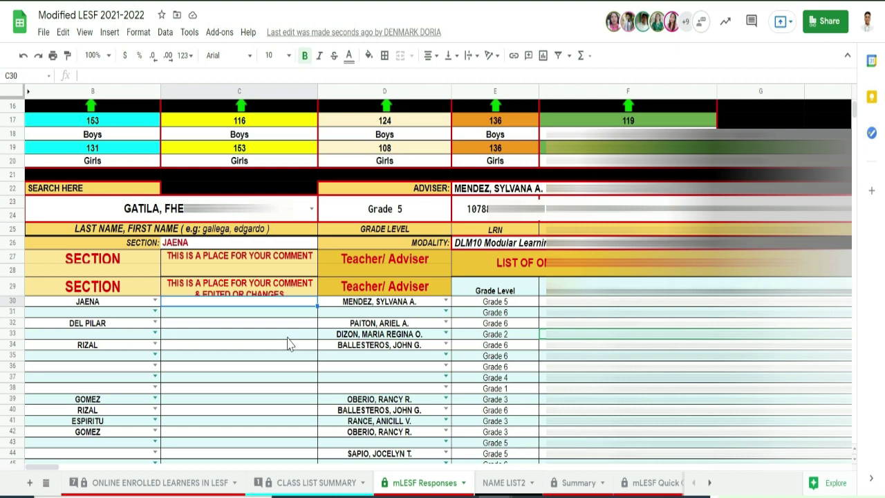
click(281, 313)
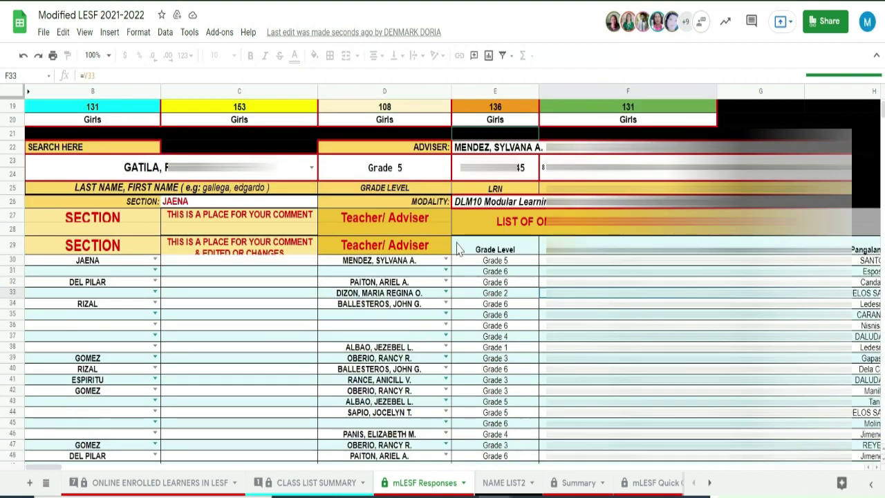
click(275, 296)
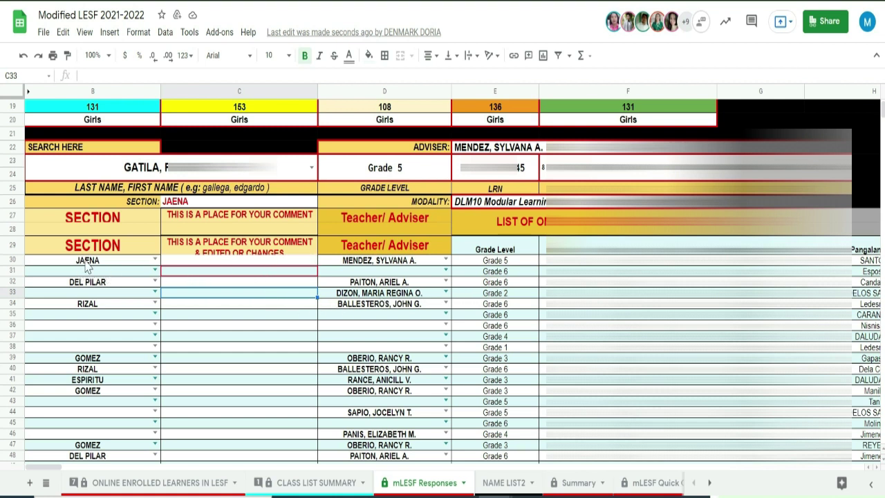
click(257, 320)
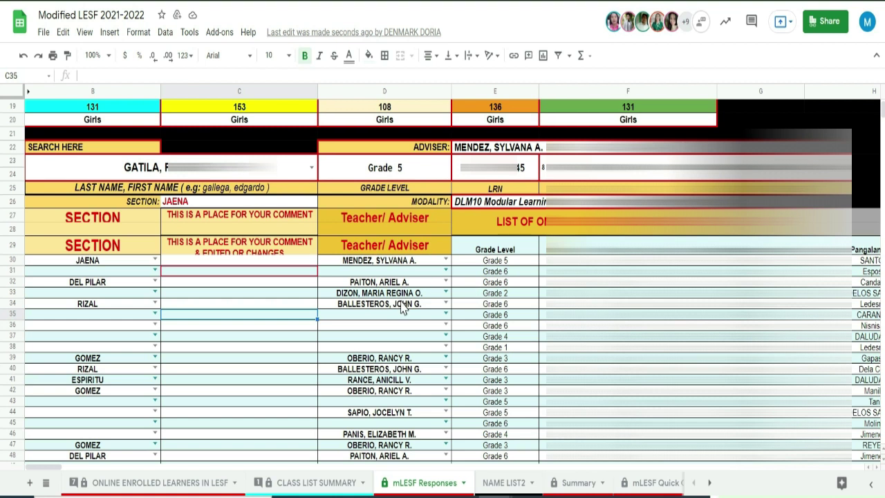
click(11, 246)
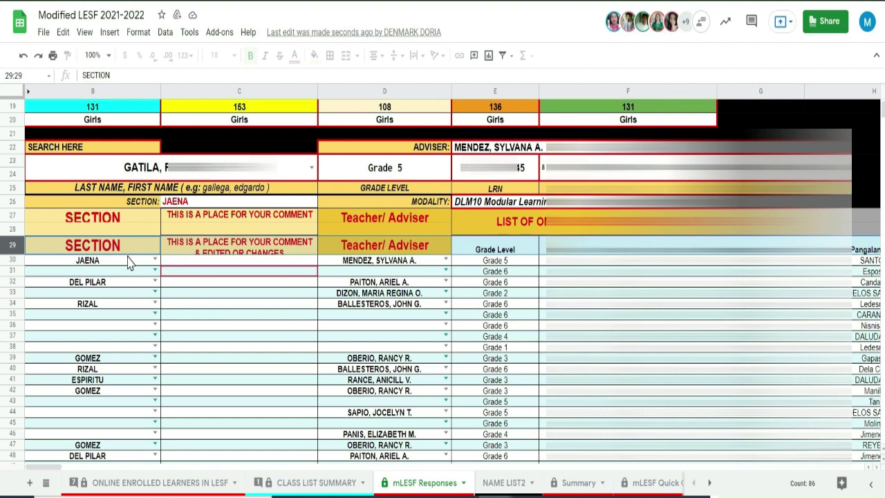
click(371, 262)
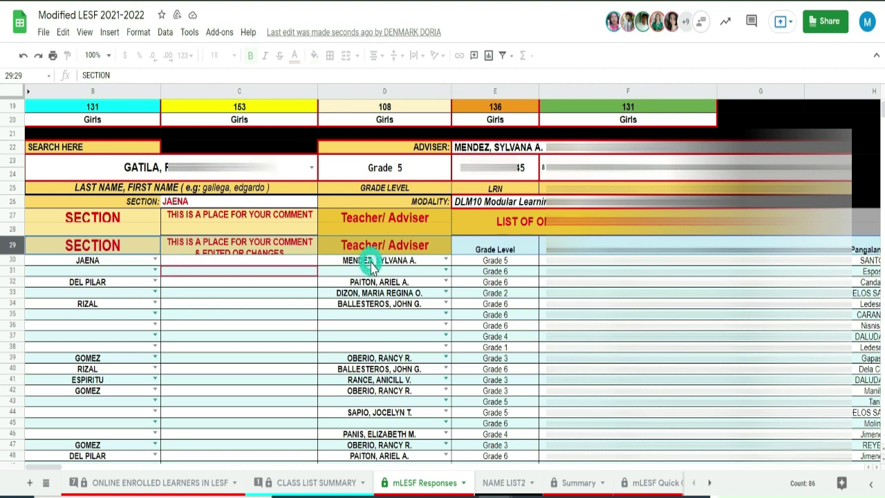
click(280, 263)
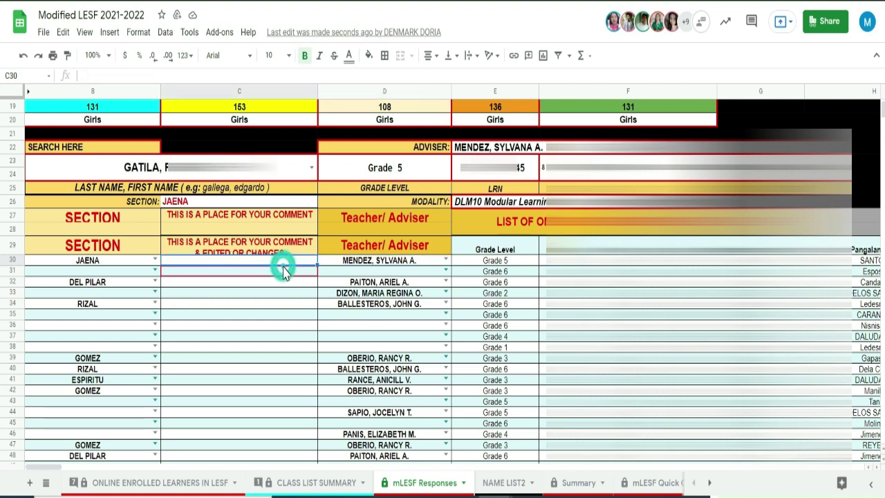
click(87, 273)
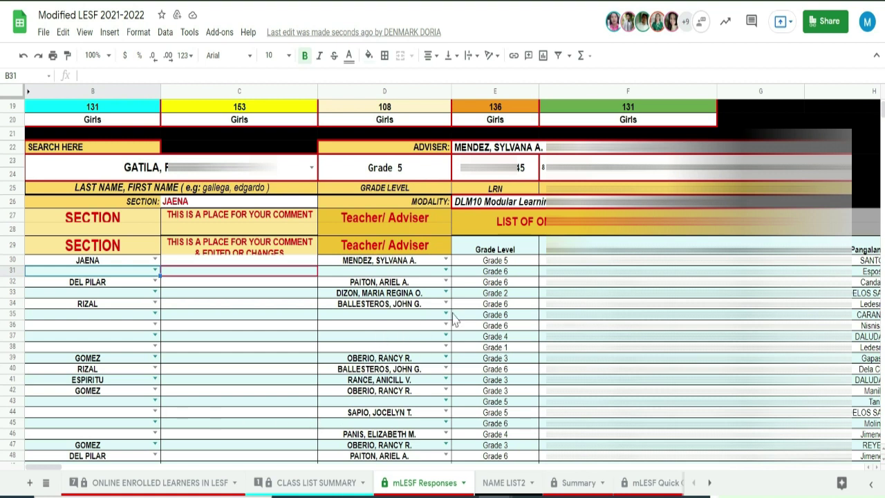
click(486, 283)
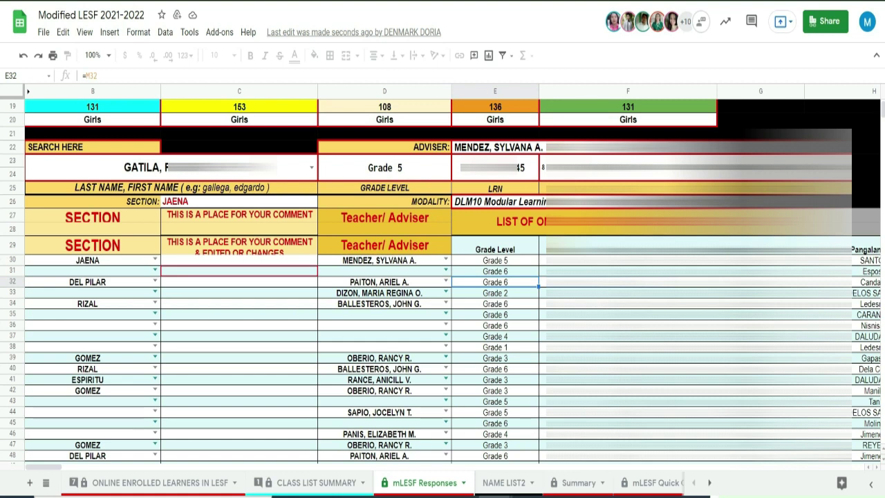
scroll(443, 277, up, 6)
scroll(443, 276, down, 5)
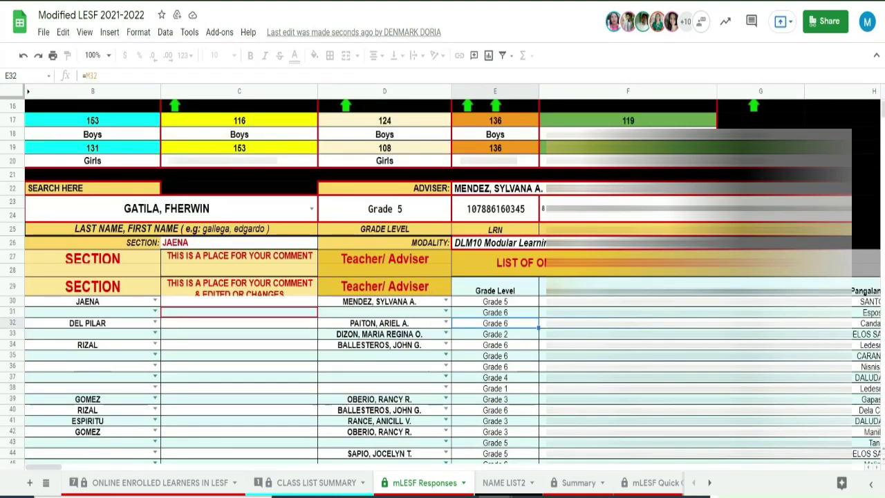
scroll(442, 277, down, 1)
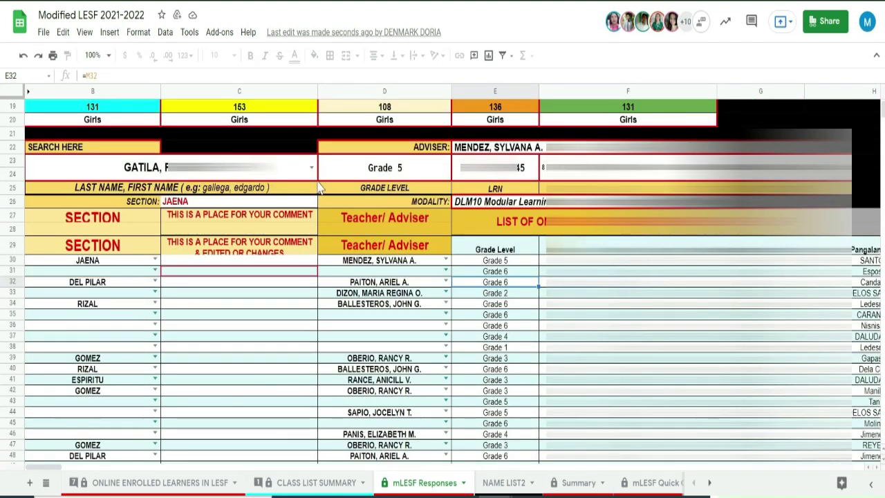
click(291, 178)
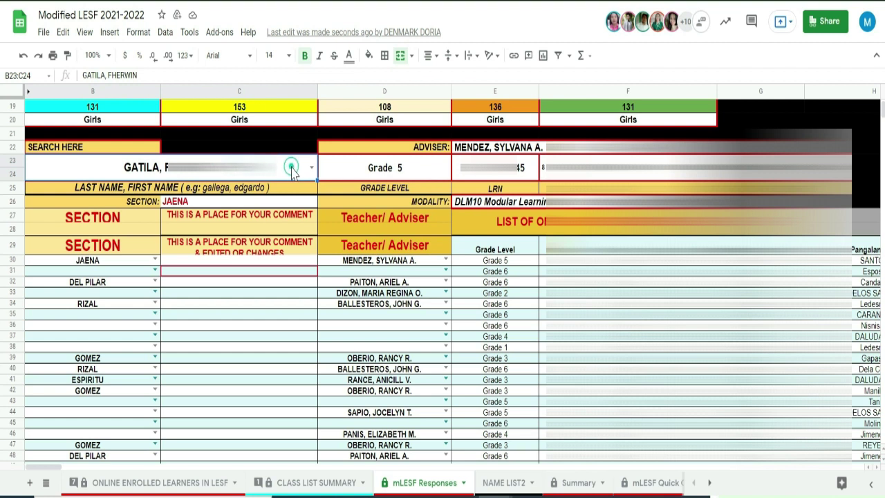
Type 'gal' in search cell B23, pick the matching Kinder learner, then select comment cell C33
text(ga)
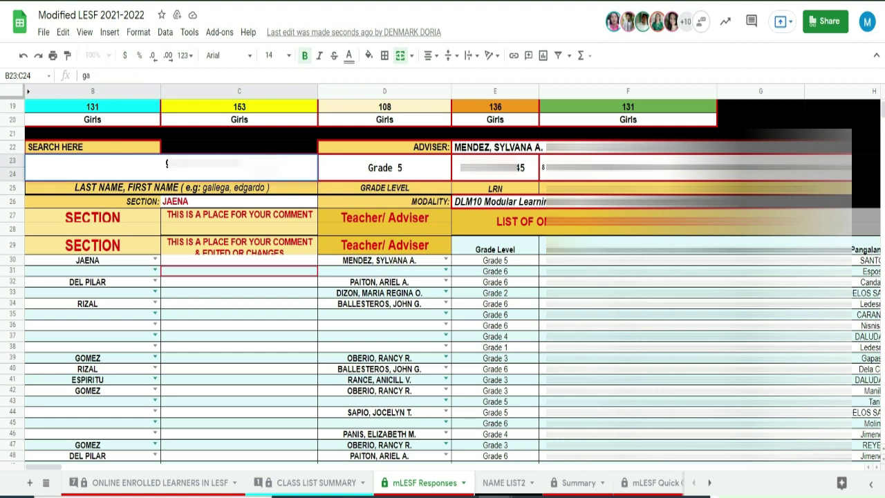
text(l)
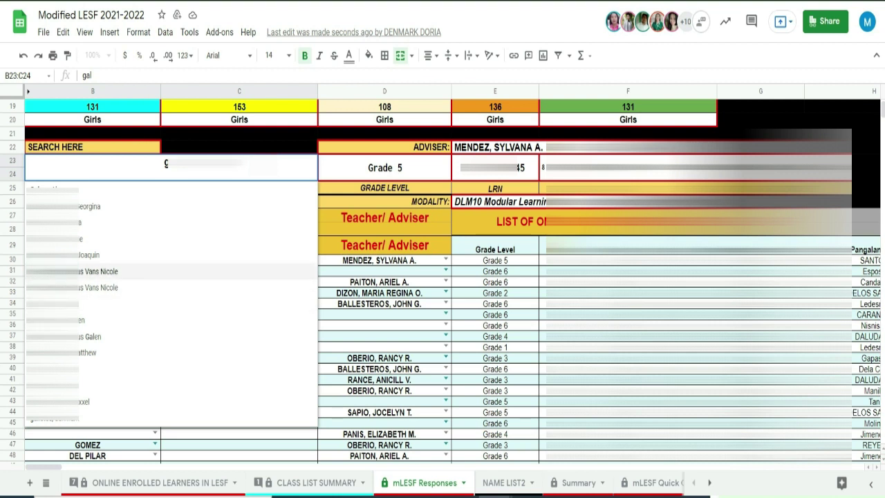
click(97, 271)
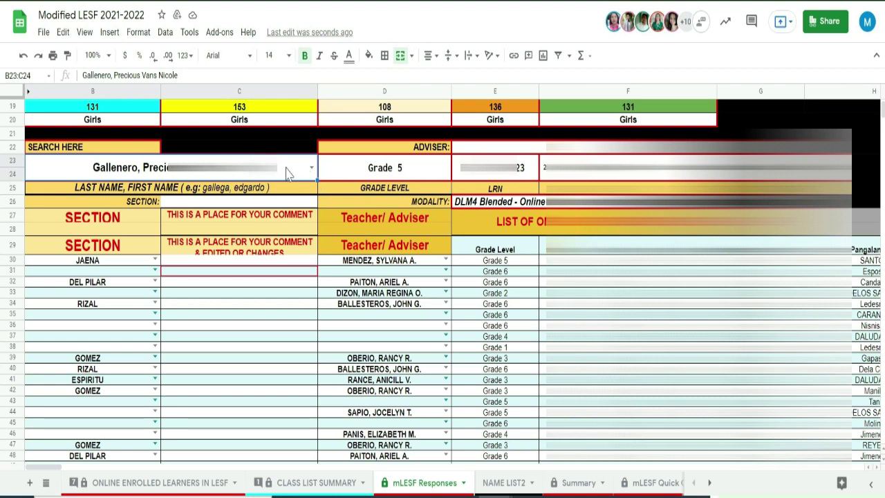
click(217, 293)
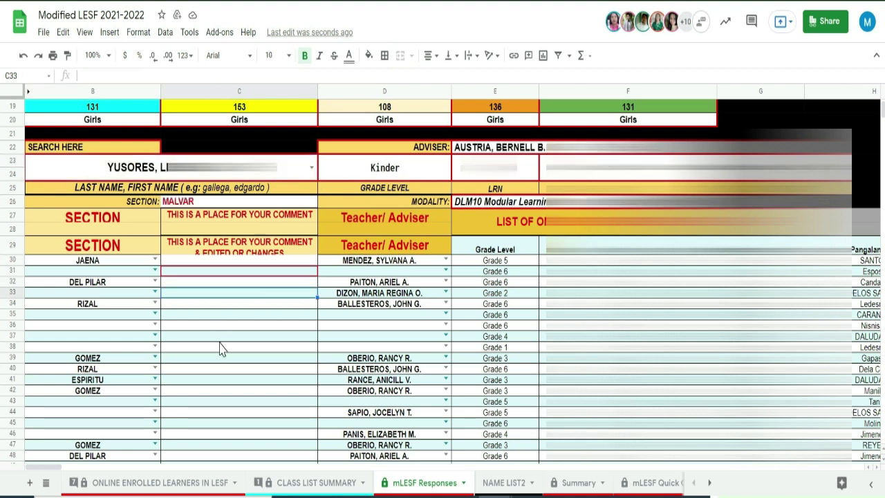
click(476, 305)
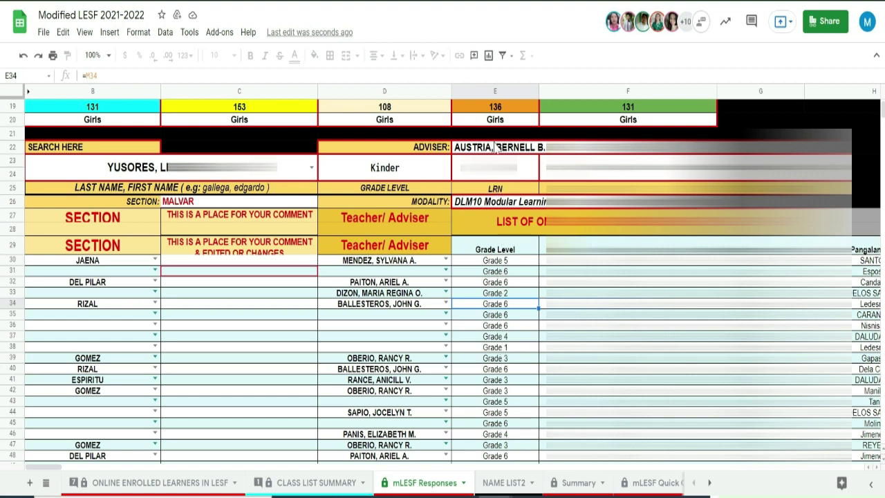
click(493, 95)
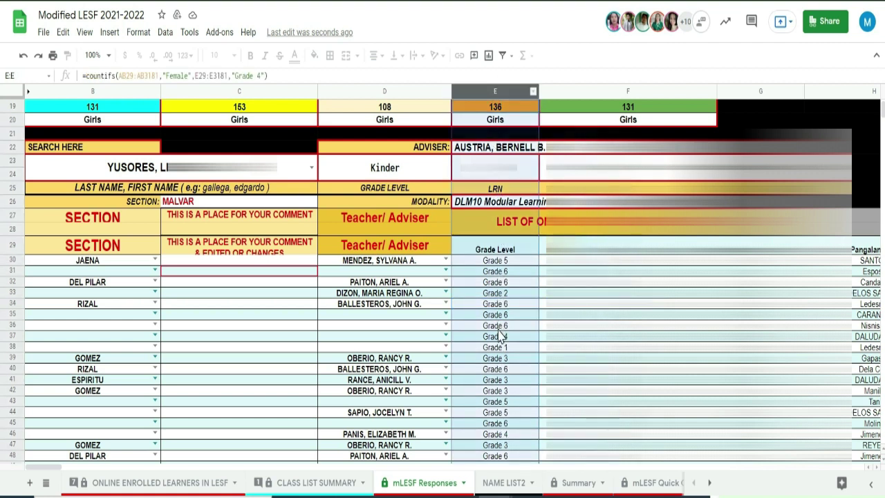
scroll(502, 347, down, 2)
scroll(503, 347, up, 2)
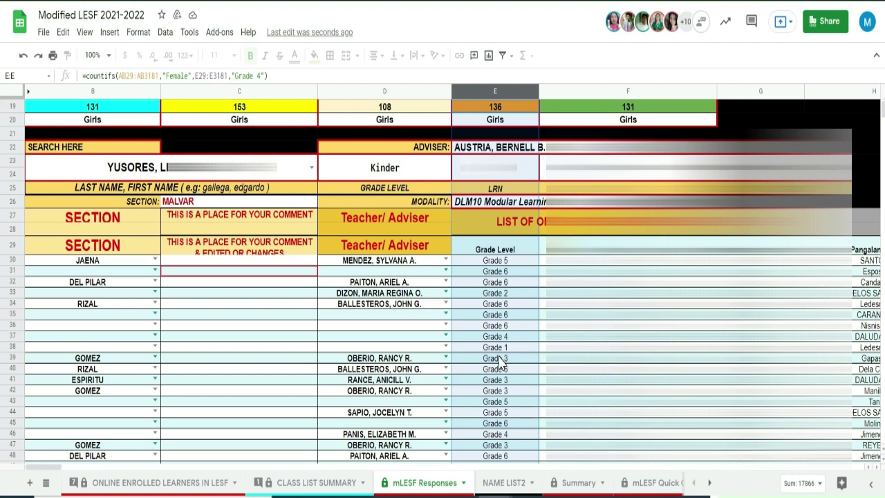
click(499, 315)
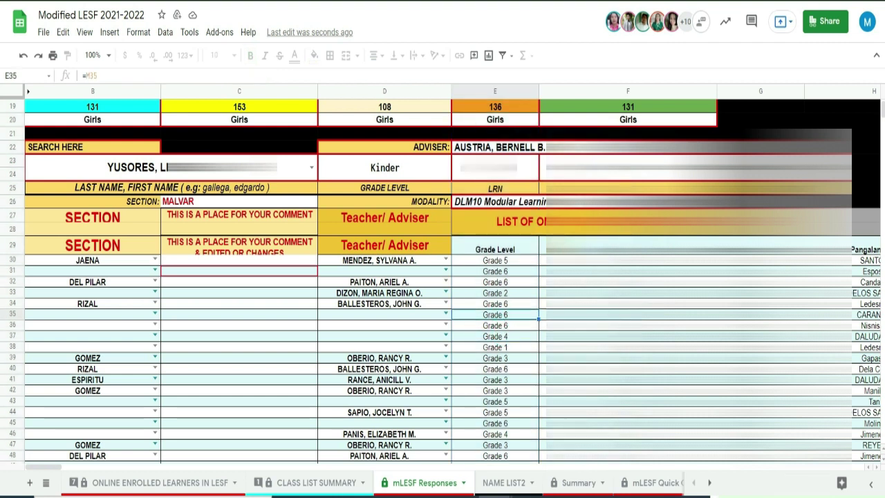
click(256, 307)
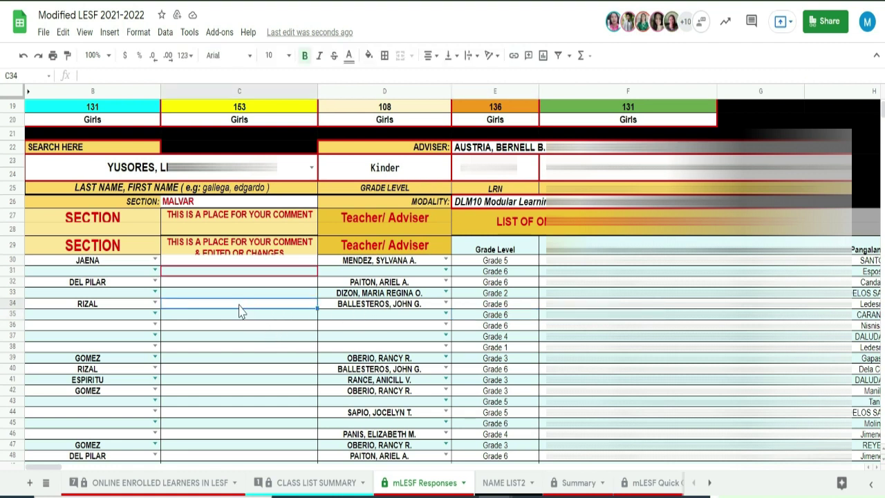
scroll(420, 356, down, 10)
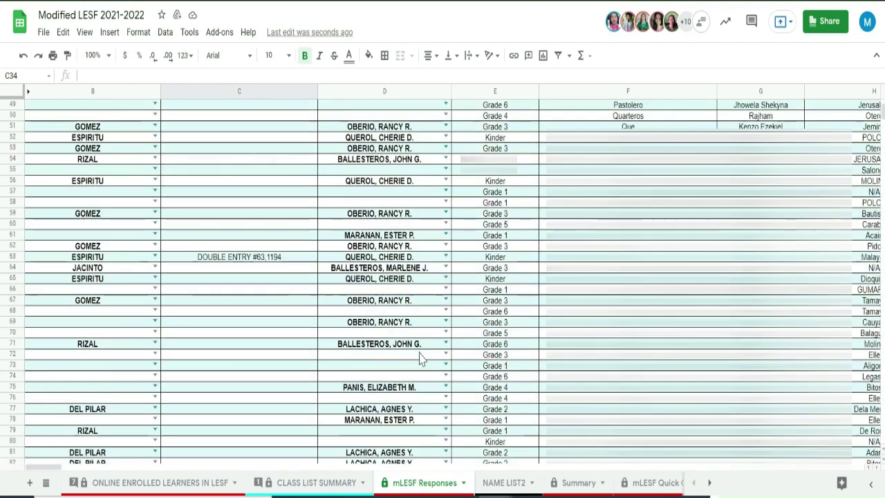
scroll(421, 358, up, 9)
scroll(421, 358, up, 4)
scroll(420, 359, down, 2)
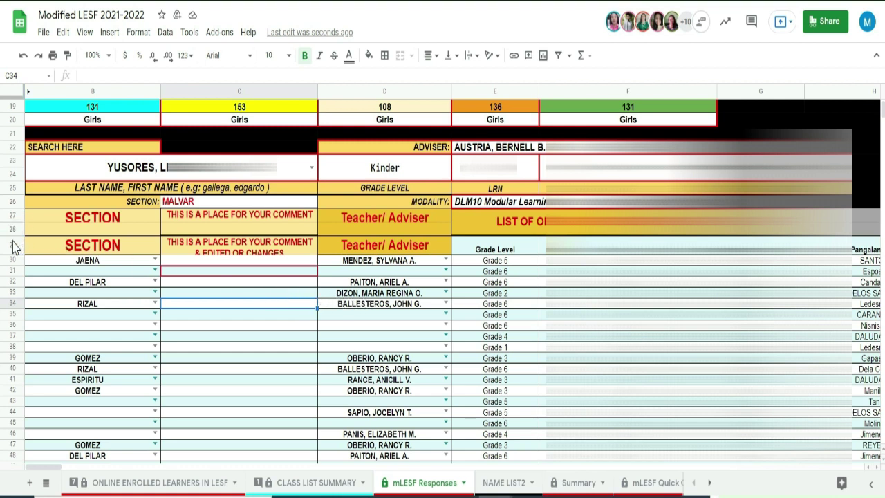
Select header row 29 and bring up the Data menu's Filter views submenu
key(Up)
key(Up)
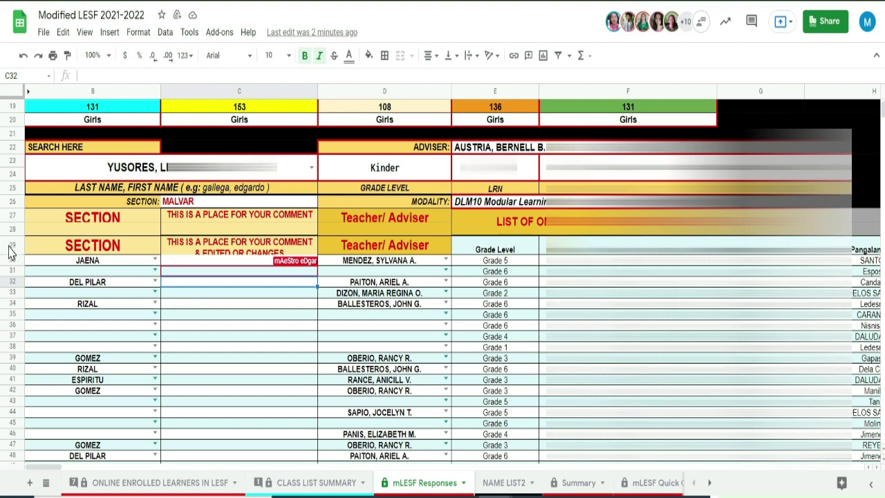
click(10, 247)
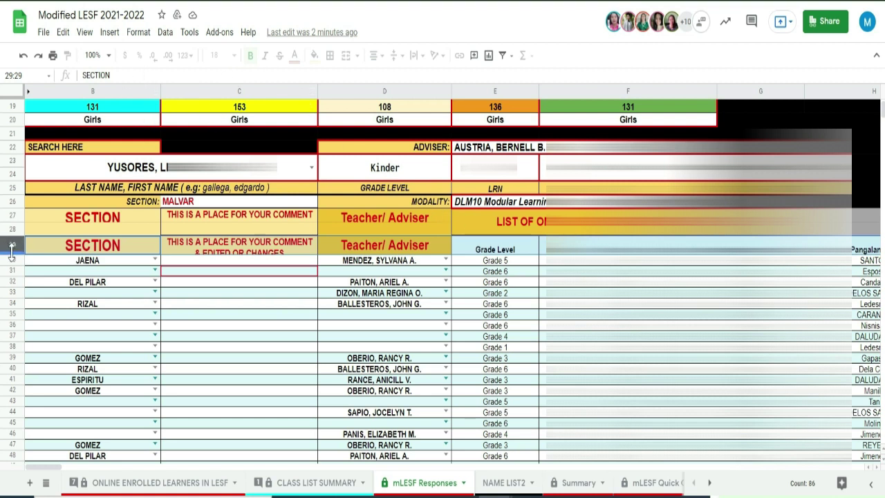
click(166, 33)
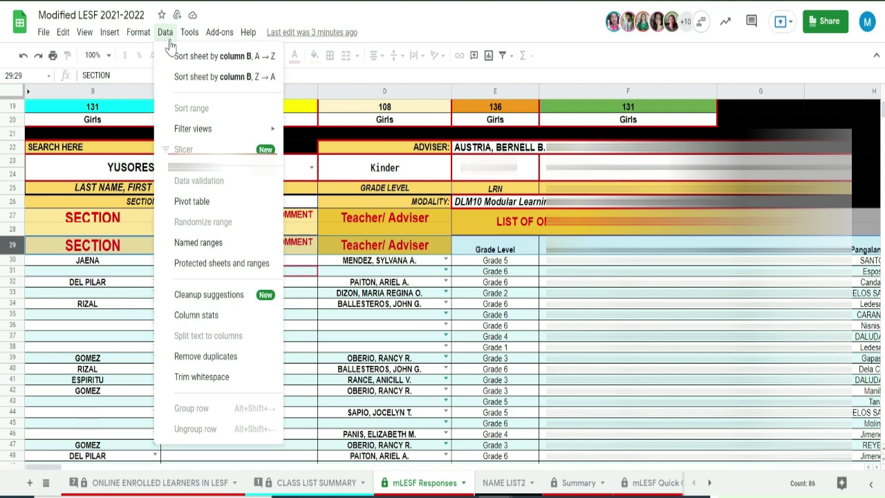
mouse_move(199, 133)
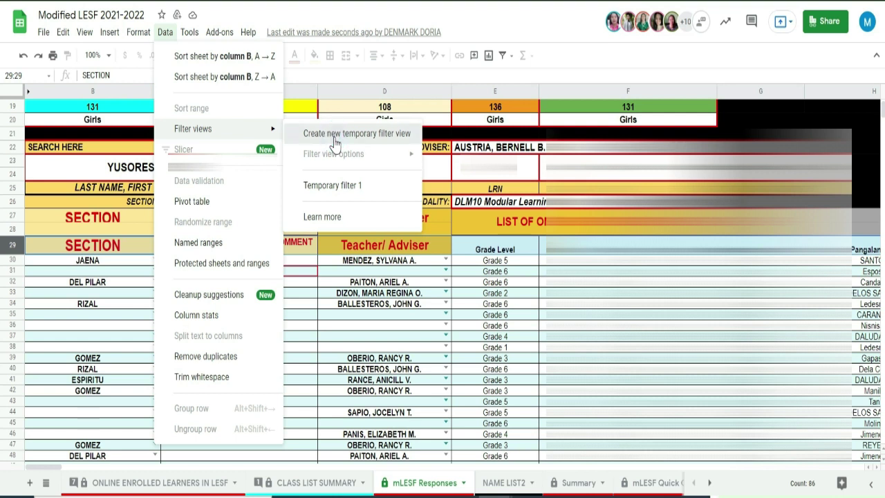
Create Temporary filter 2 over A29:DJ2483, then select cells C30 and E31
click(334, 138)
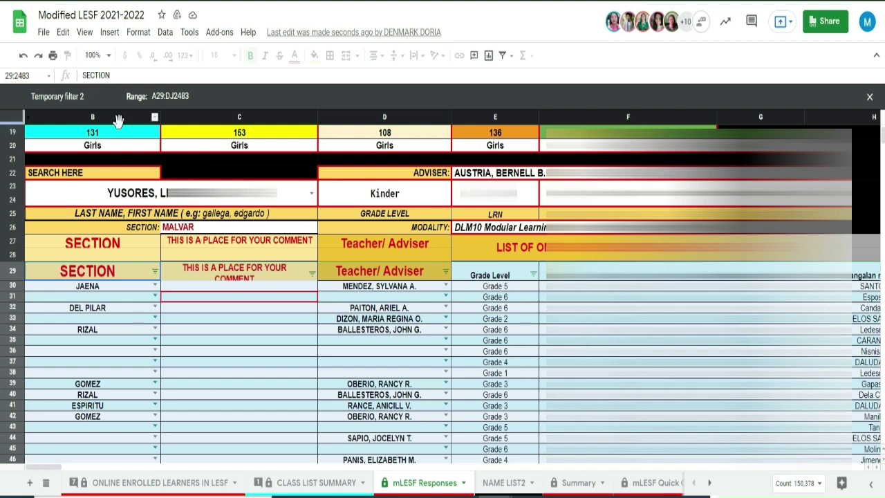
scroll(115, 121, down, 1)
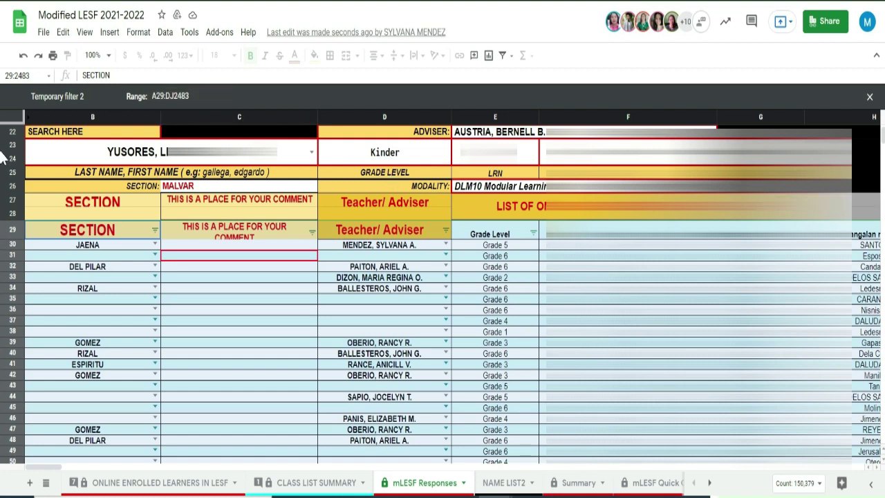
scroll(138, 148, down, 2)
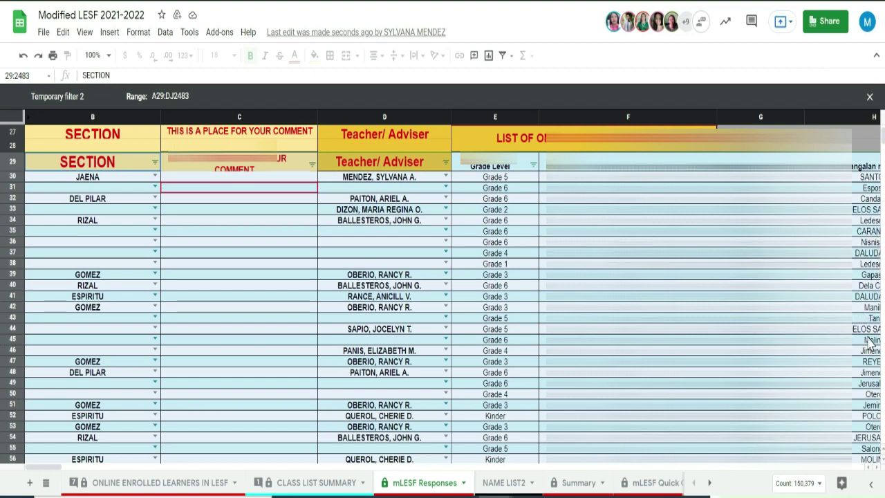
scroll(443, 294, up, 1)
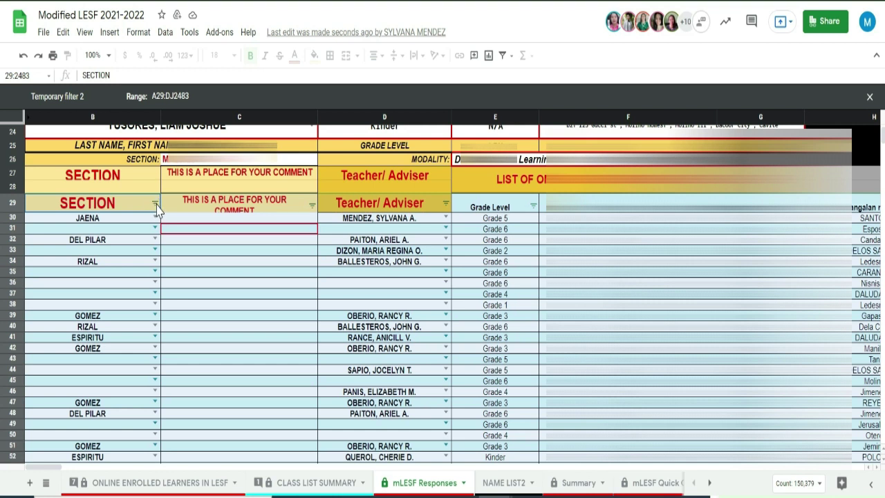
click(178, 219)
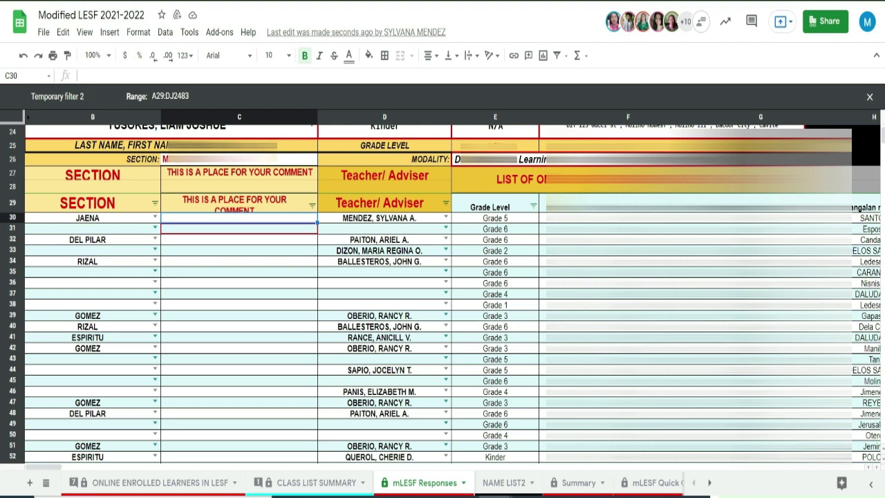
click(492, 231)
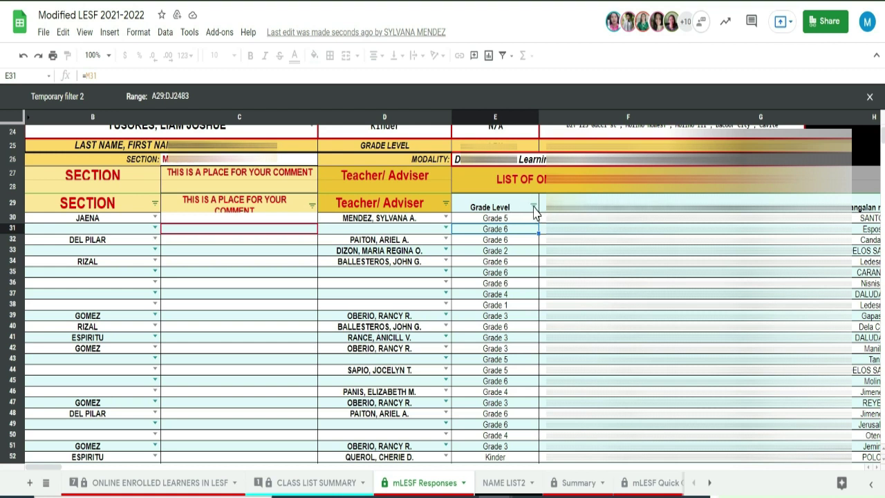
Filter the Grade Level column to show only Grade 6 learners
click(534, 208)
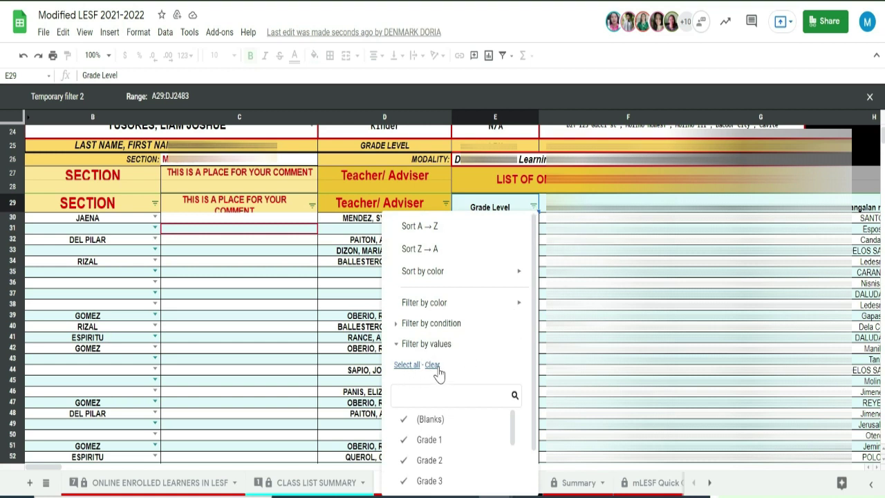
scroll(453, 460, down, 5)
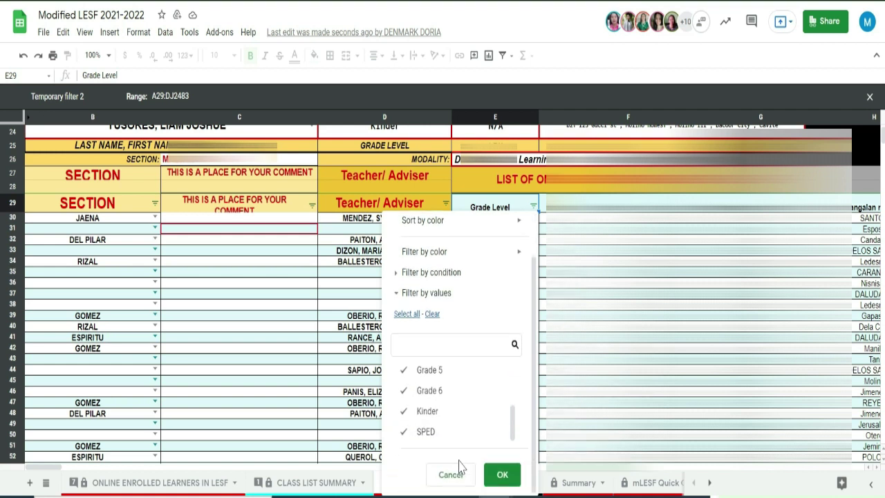
scroll(458, 437, up, 4)
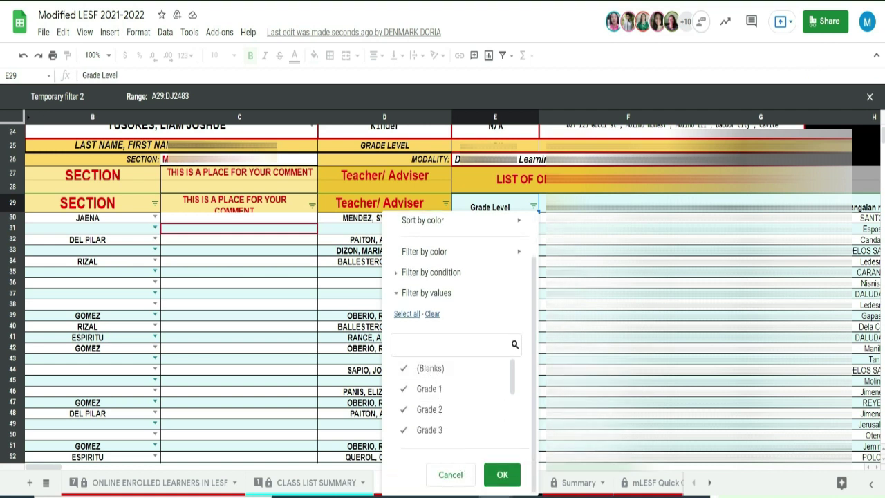
click(432, 313)
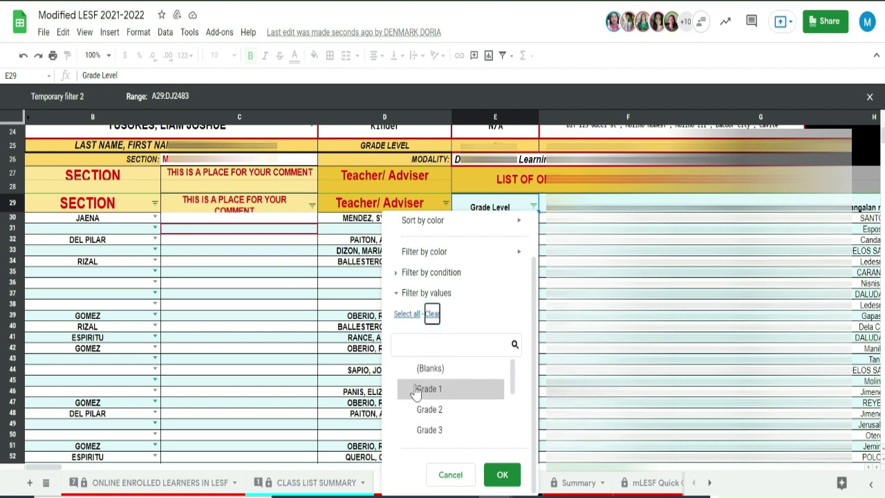
scroll(446, 422, down, 3)
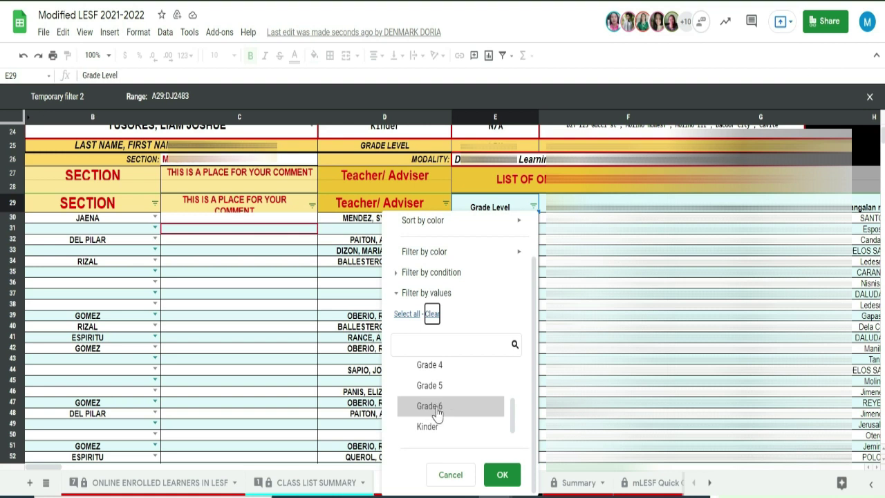
click(437, 411)
click(499, 476)
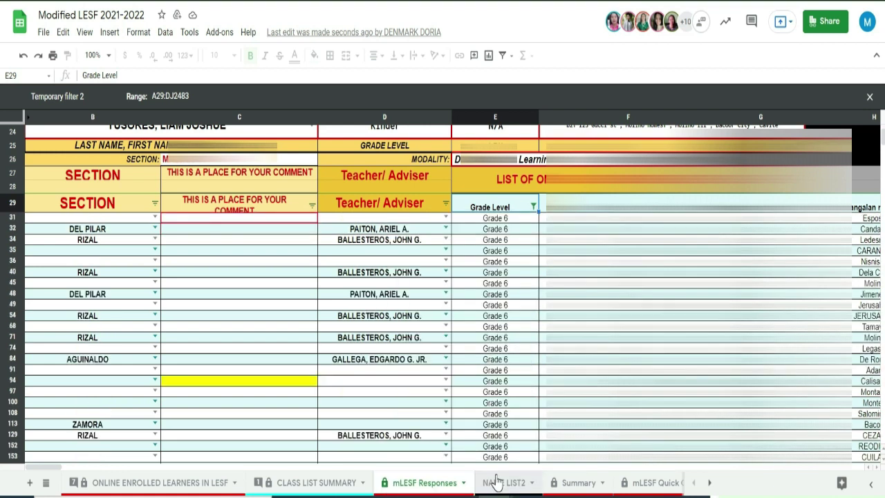
Scroll through the filtered Grade 6 learner rows
scroll(498, 284, down, 5)
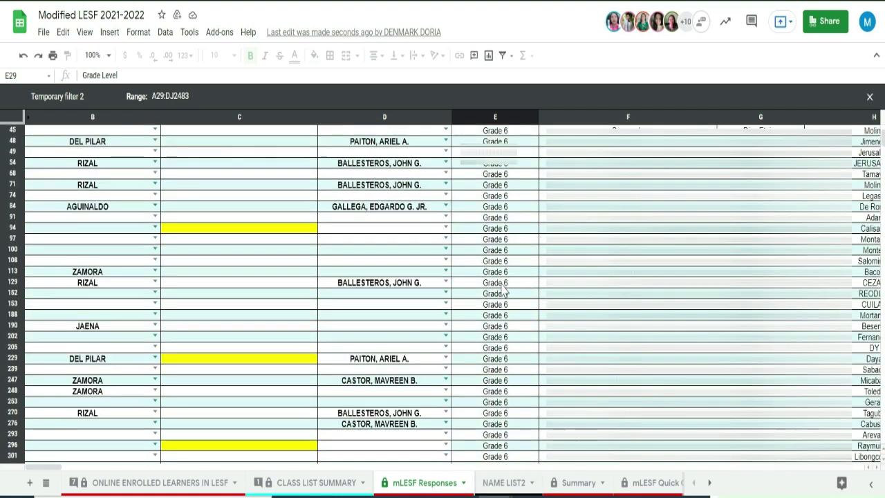
scroll(507, 299, down, 3)
scroll(506, 307, down, 3)
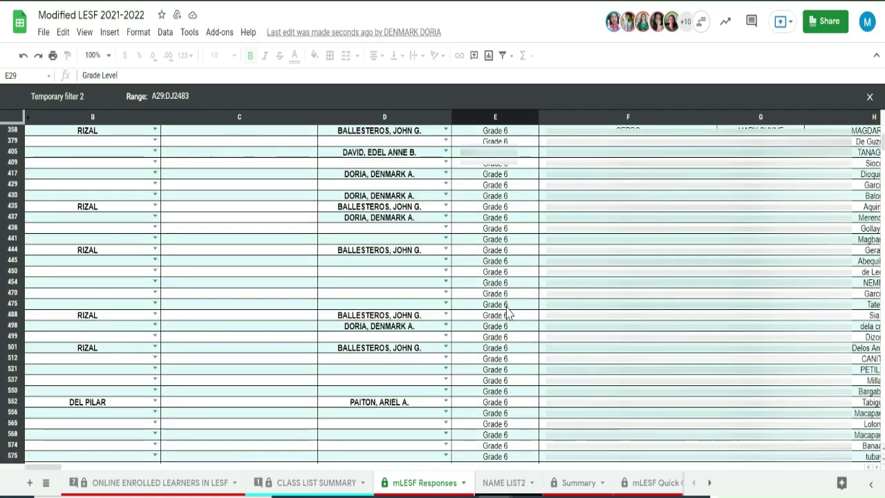
scroll(508, 317, down, 4)
scroll(508, 315, down, 5)
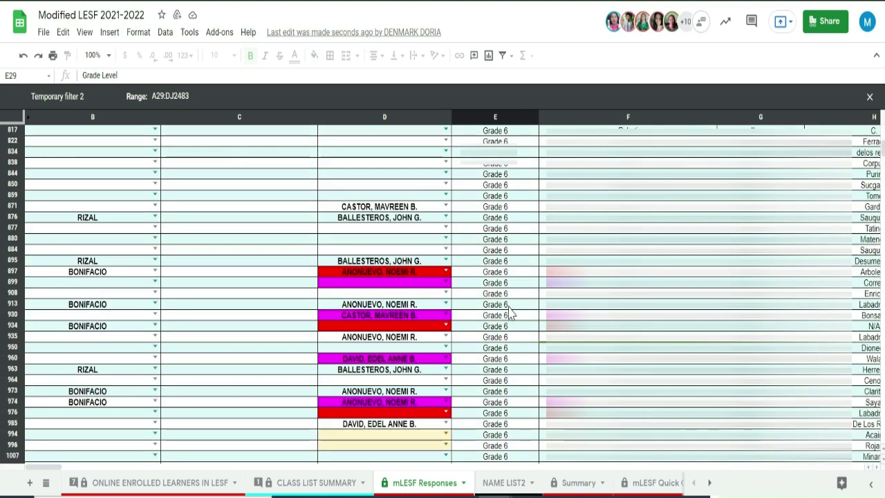
scroll(510, 307, up, 10)
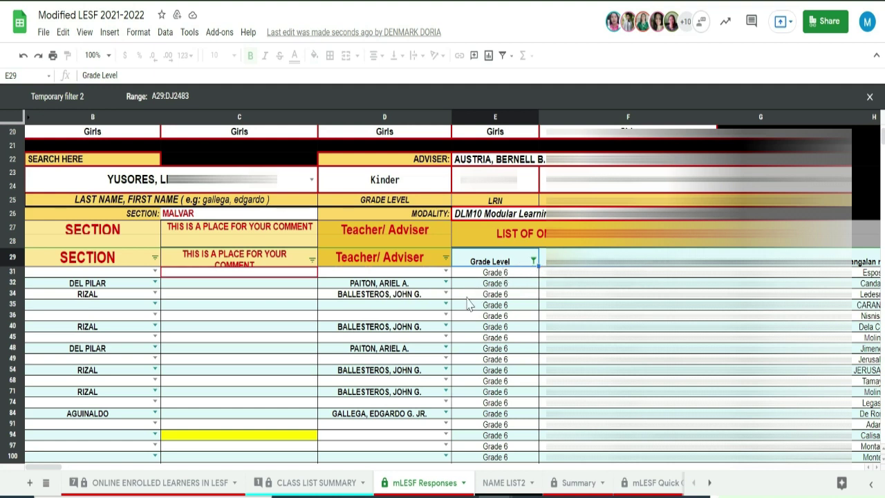
Scroll through the Grade 6 learner list to review the adviser entries
scroll(471, 305, up, 5)
scroll(543, 333, down, 5)
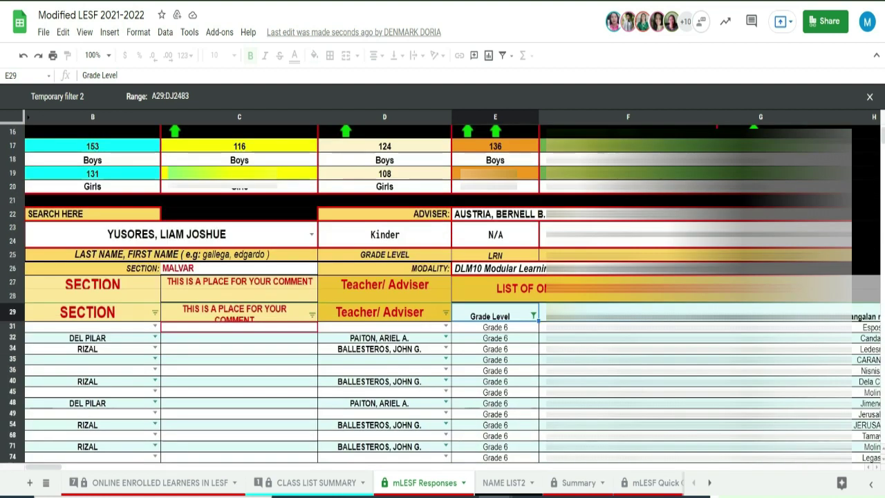
scroll(543, 334, down, 1)
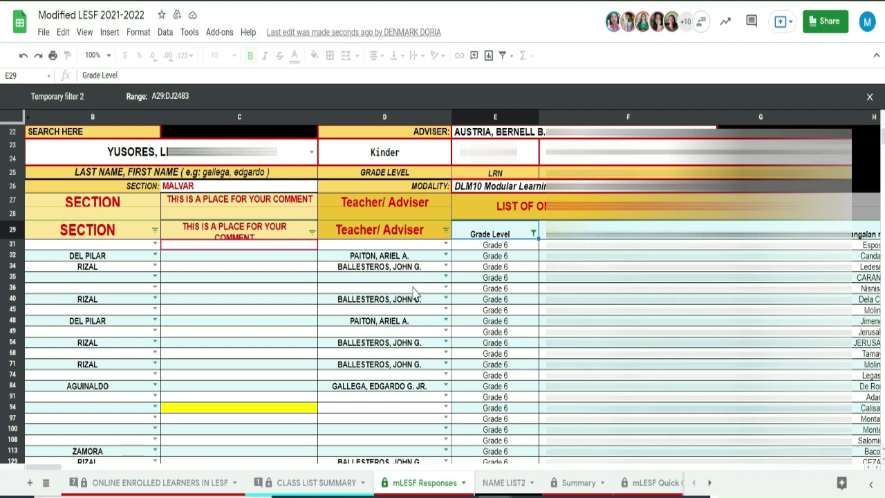
scroll(422, 351, down, 3)
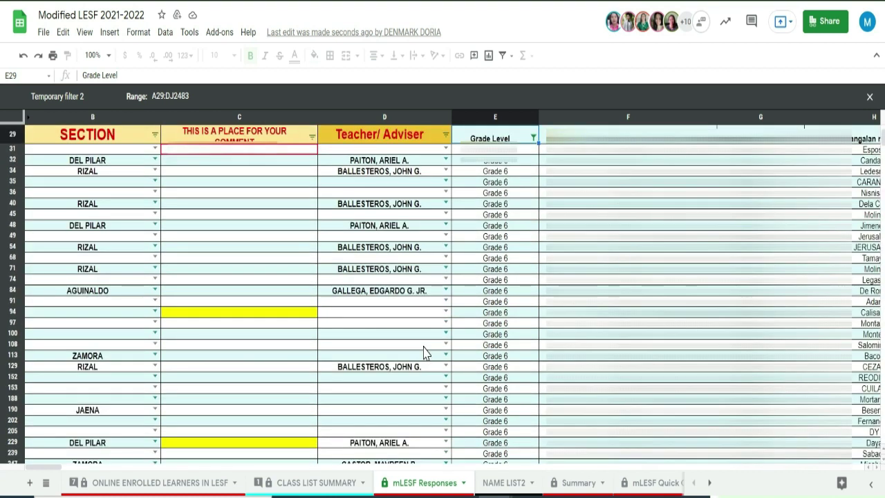
scroll(424, 352, up, 3)
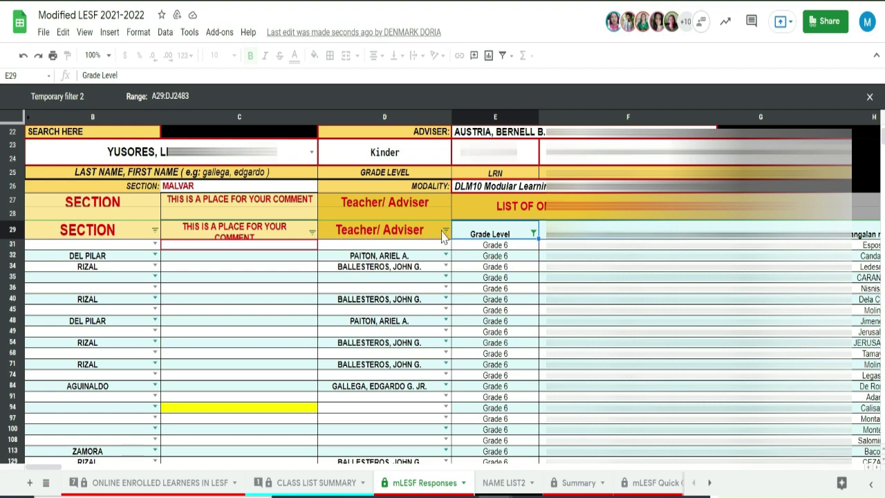
Filter the Teacher/Adviser column to show only (Blanks)
click(445, 231)
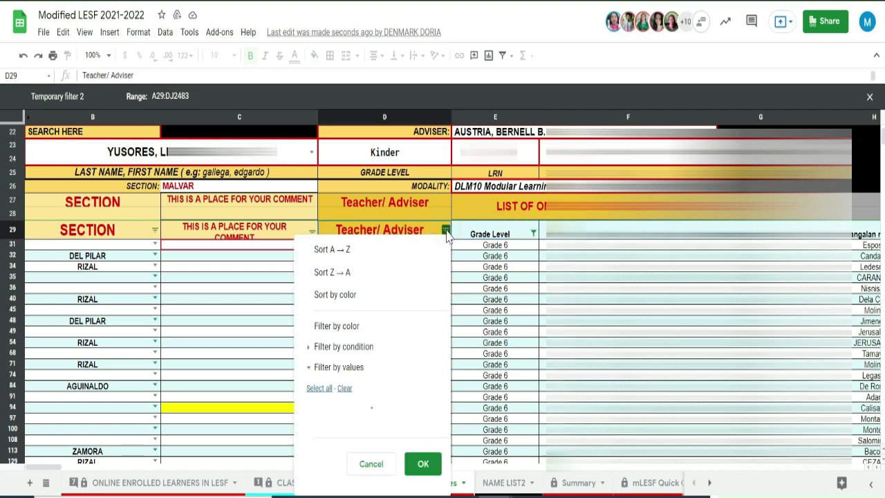
scroll(427, 286, down, 1)
scroll(376, 431, down, 2)
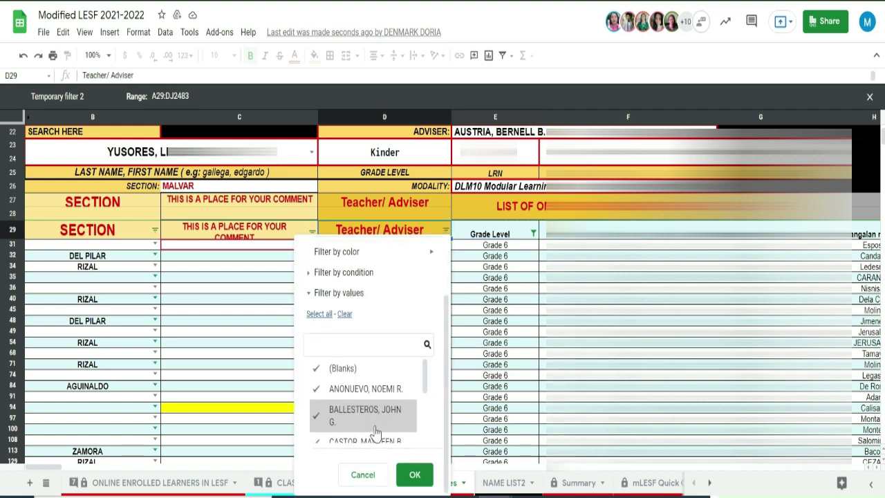
scroll(379, 423, down, 3)
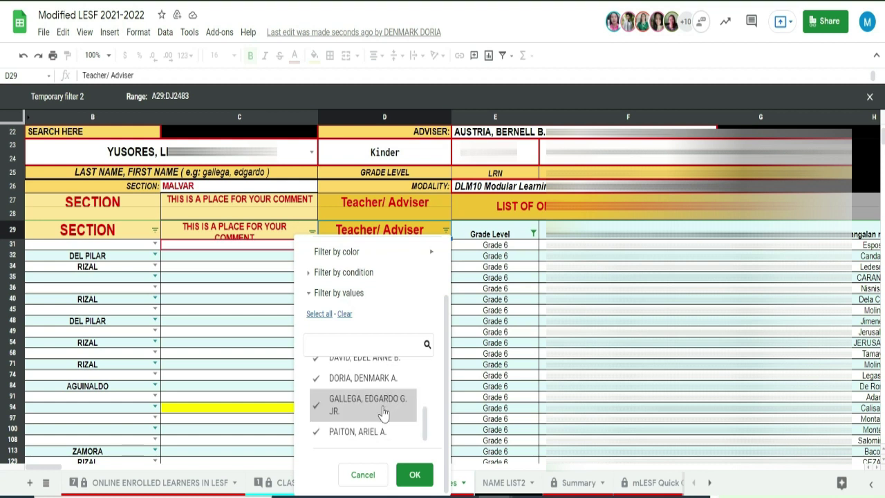
scroll(387, 414, up, 3)
scroll(385, 417, down, 3)
scroll(384, 415, up, 3)
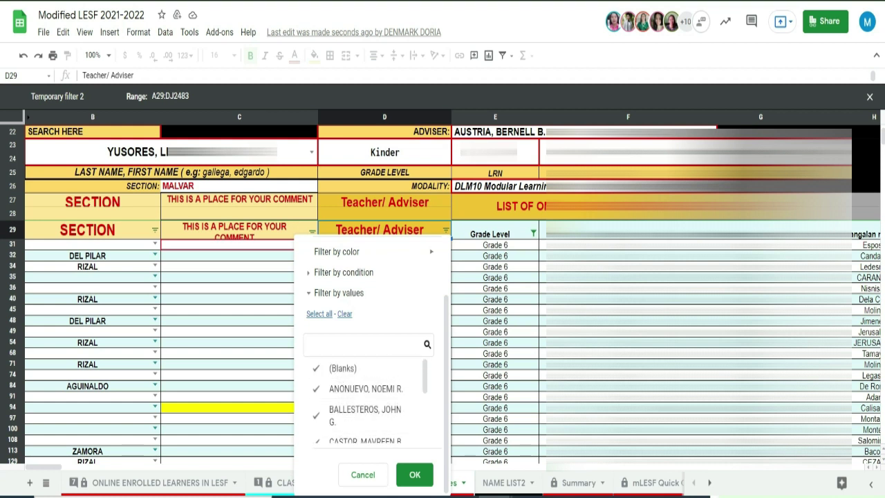
click(345, 314)
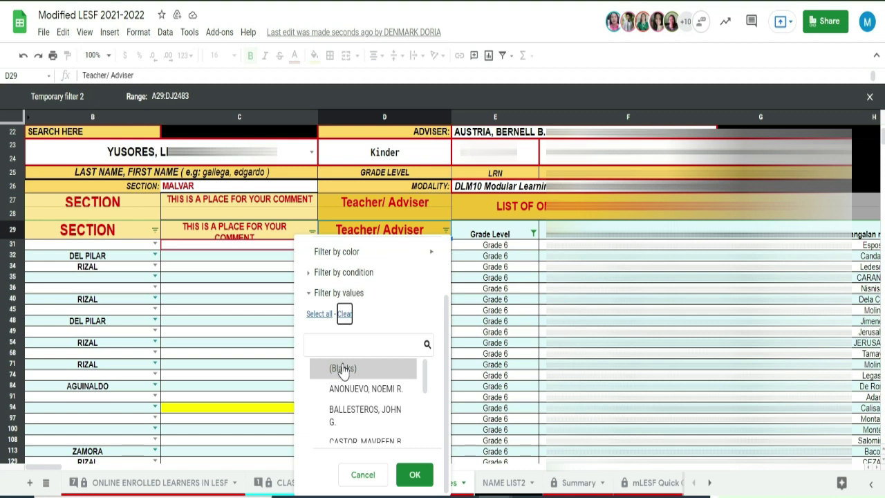
click(343, 368)
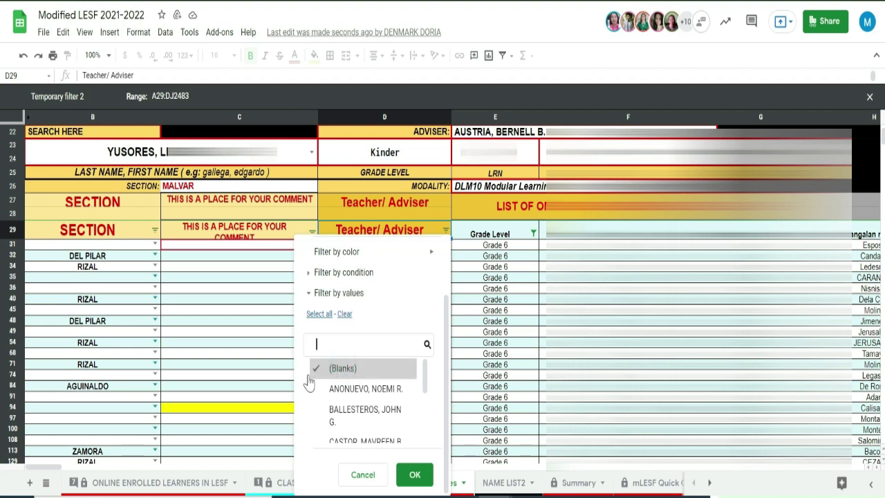
click(413, 475)
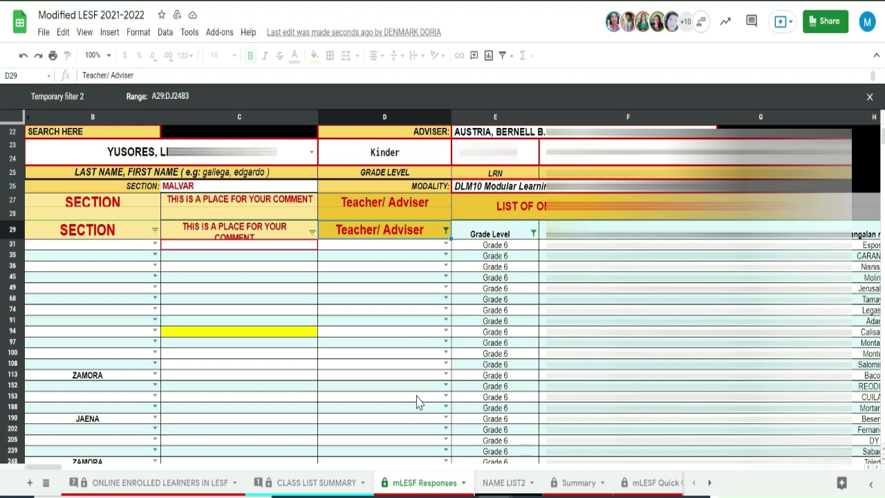
scroll(419, 403, down, 5)
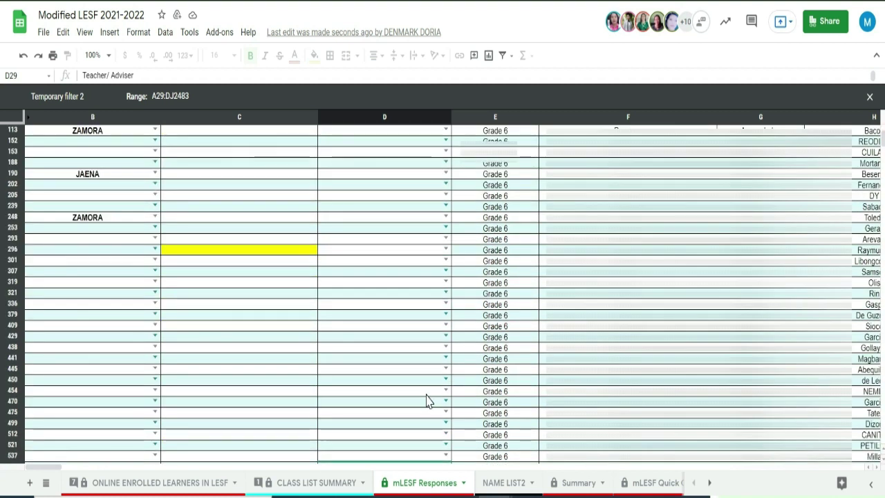
scroll(427, 401, down, 5)
scroll(426, 401, up, 10)
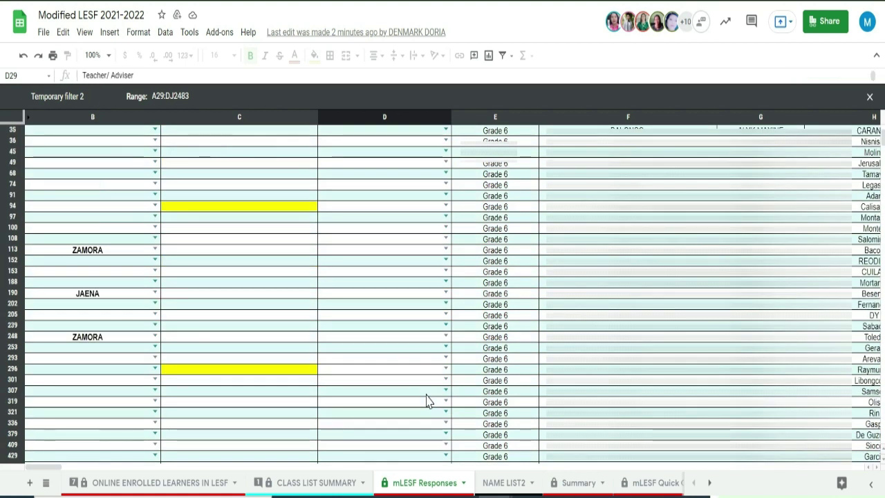
scroll(437, 343, up, 3)
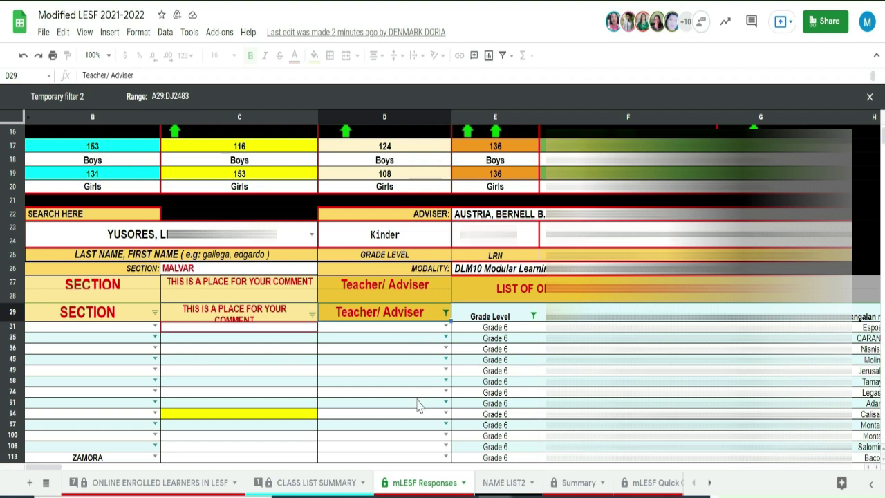
scroll(410, 400, down, 2)
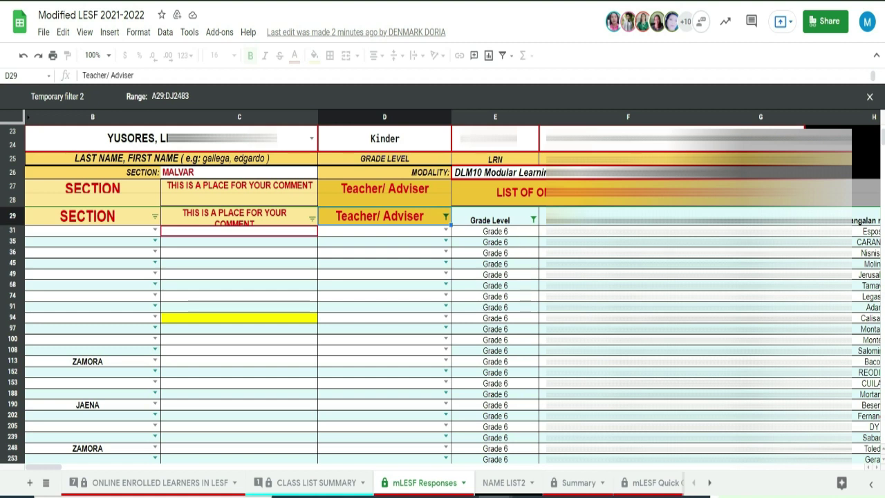
click(628, 275)
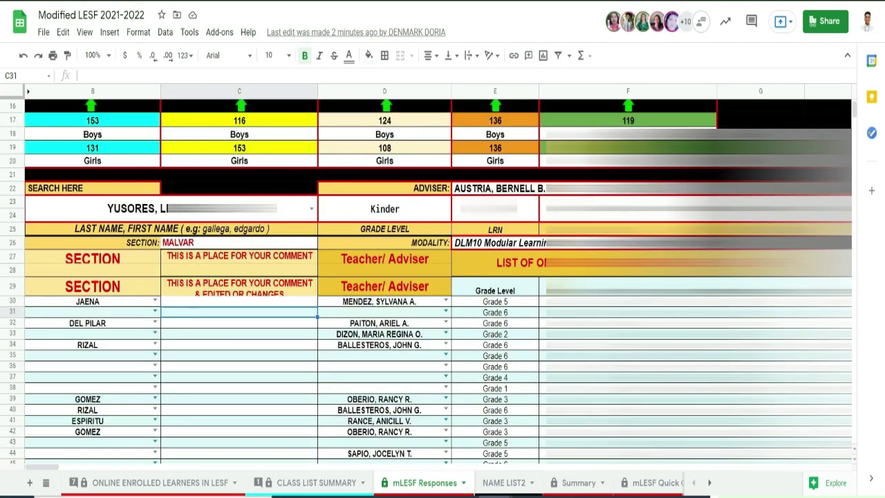
scroll(530, 305, down, 3)
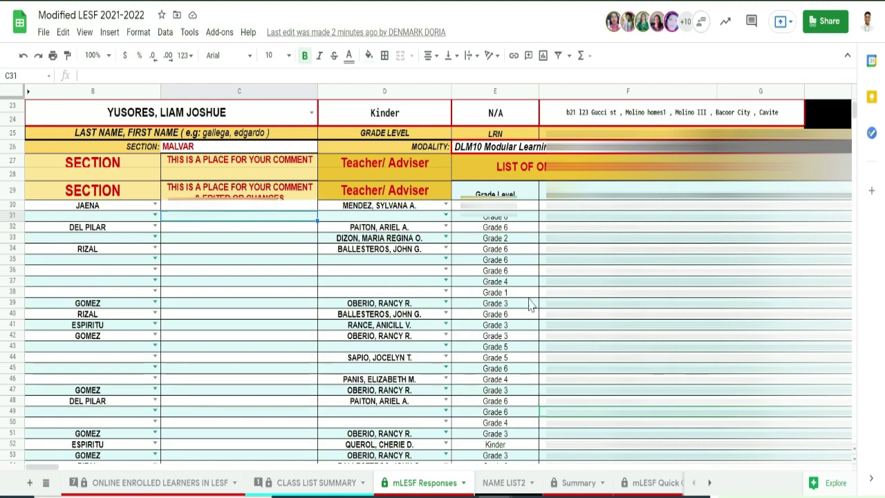
scroll(537, 340, up, 1)
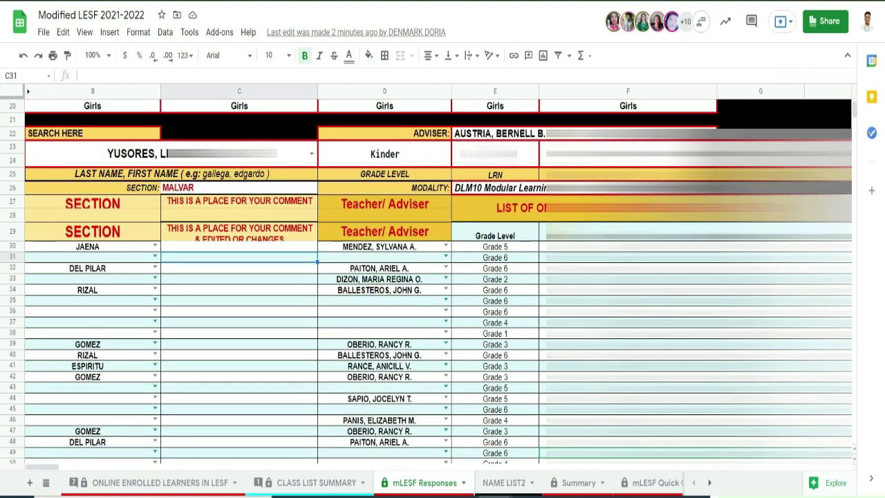
click(513, 290)
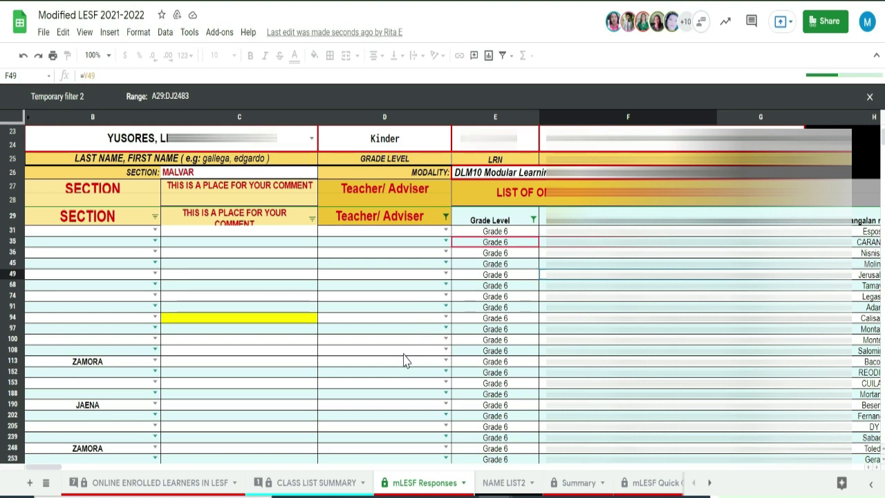
scroll(407, 361, down, 3)
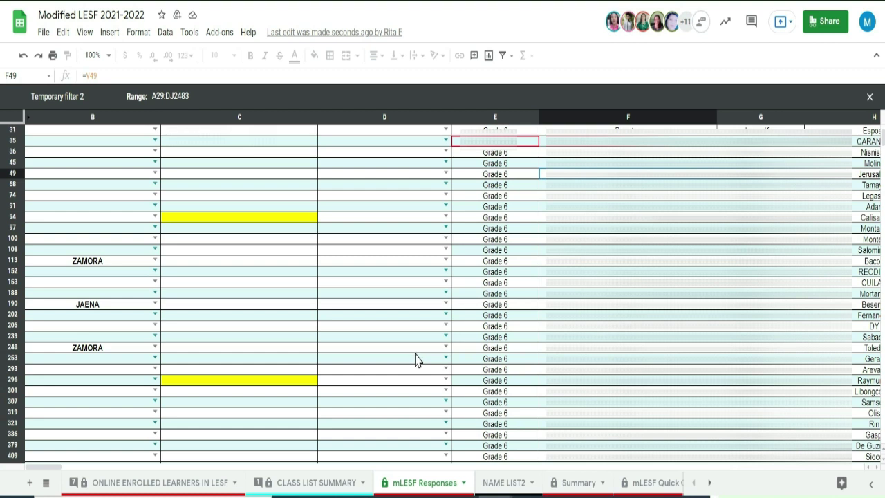
scroll(416, 359, up, 3)
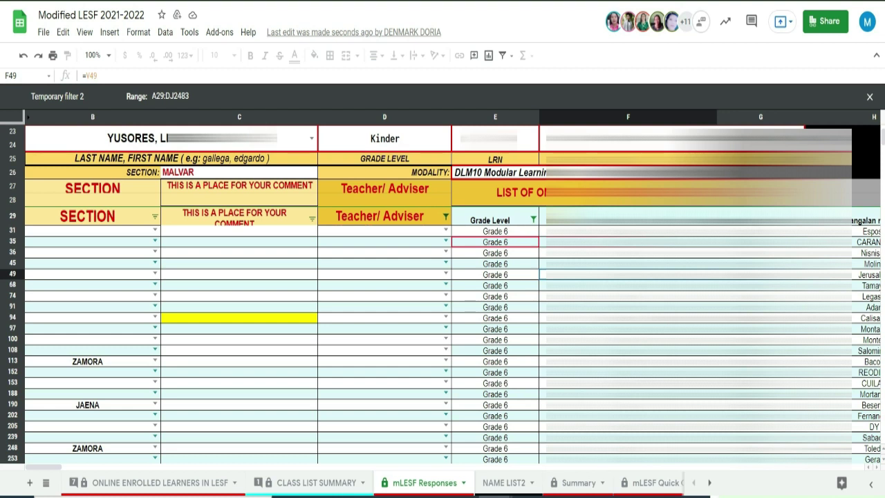
Reselect all values in the Apelyido ng mag-aaral filter and sort surnames A to Z
click(711, 220)
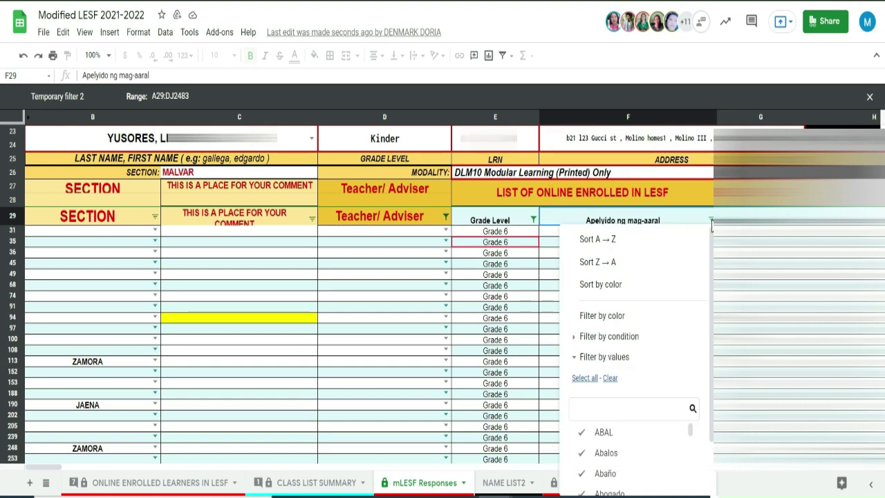
click(610, 379)
scroll(643, 411, down, 1)
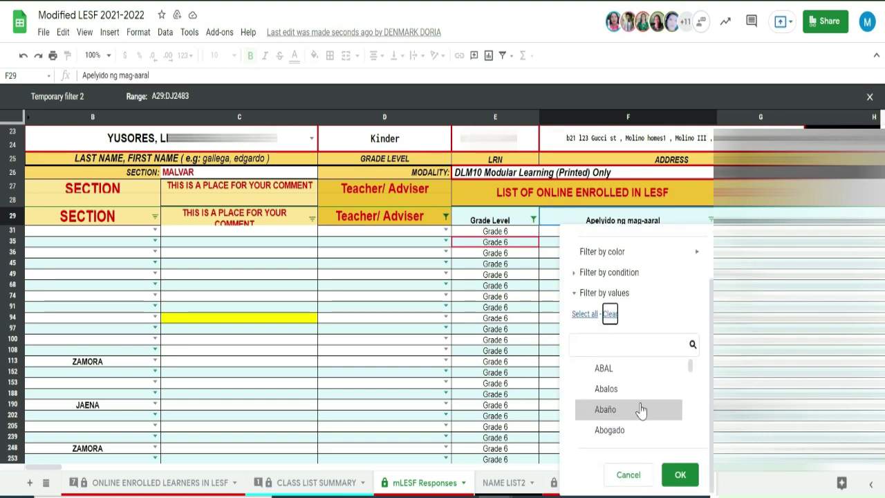
click(593, 314)
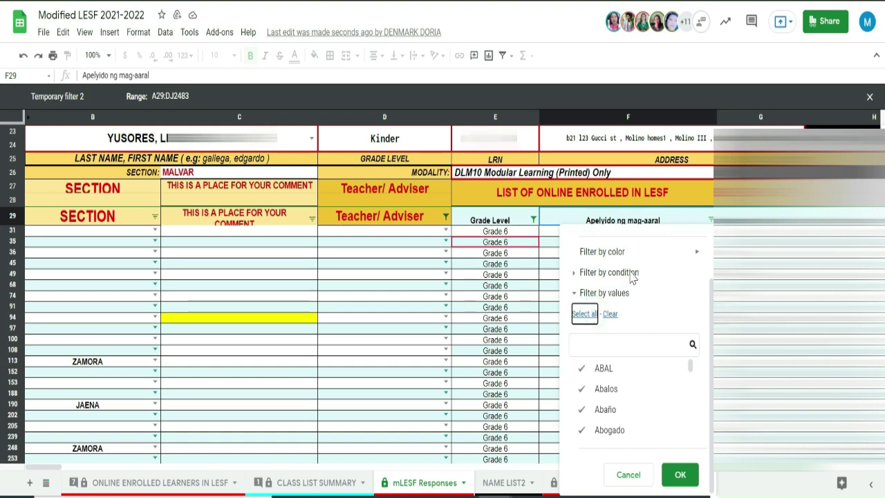
scroll(657, 313, up, 1)
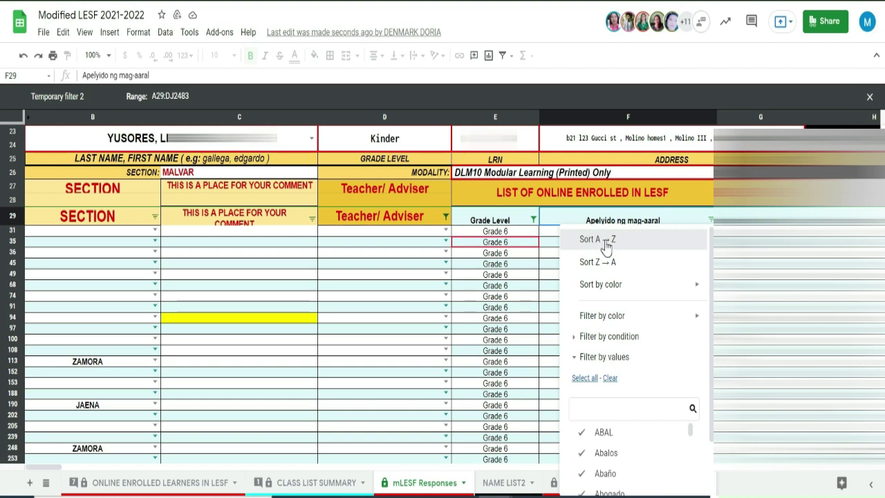
click(607, 242)
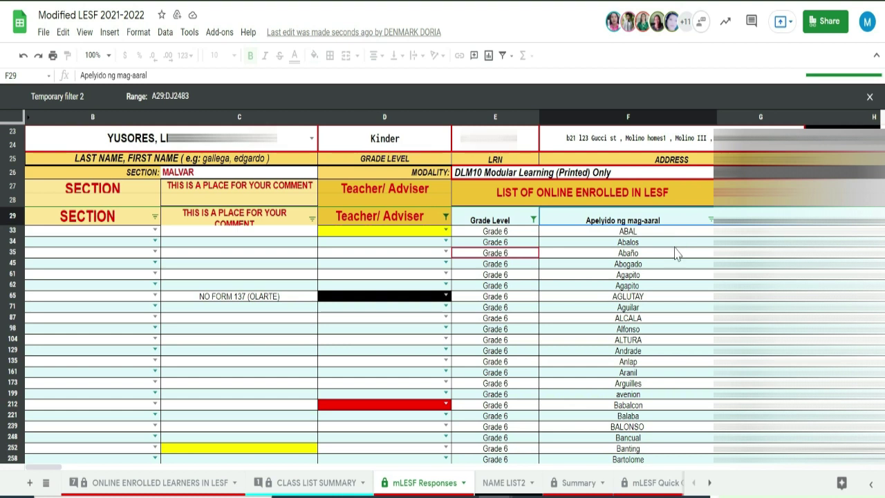
scroll(676, 263, down, 5)
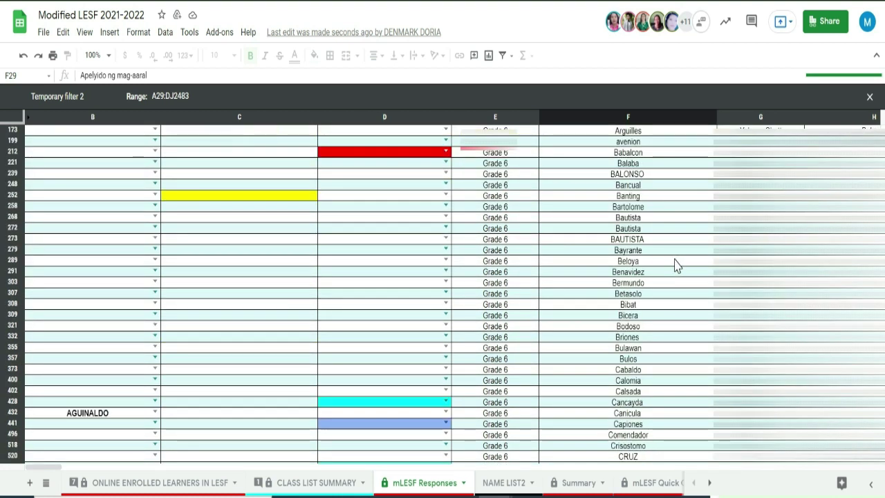
scroll(681, 236, up, 10)
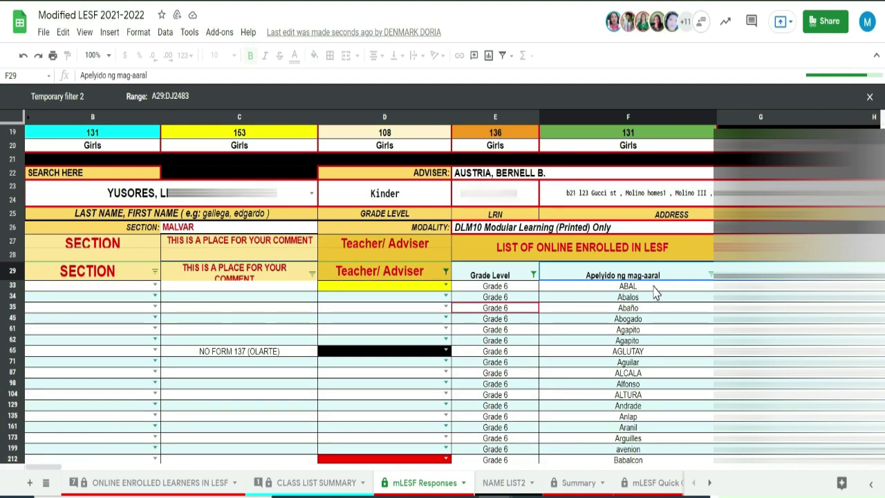
scroll(655, 292, down, 1)
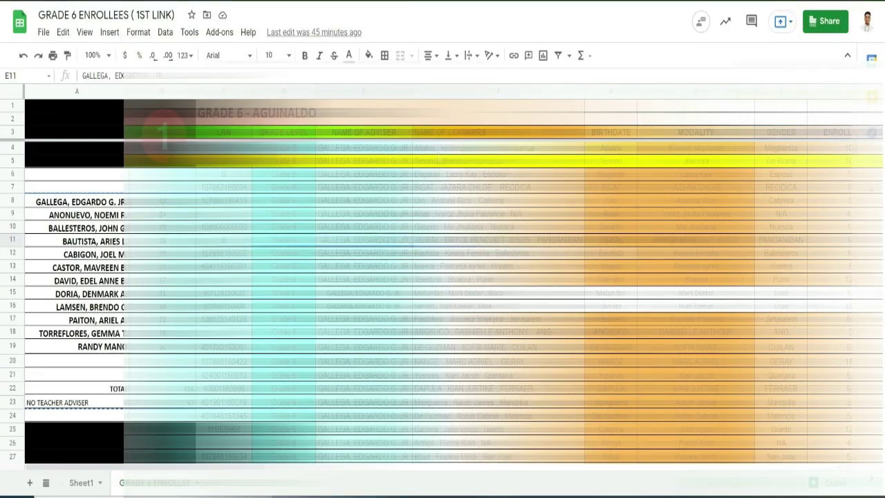
Select the enrollee table from the LRN header and turn on a filter
click(223, 132)
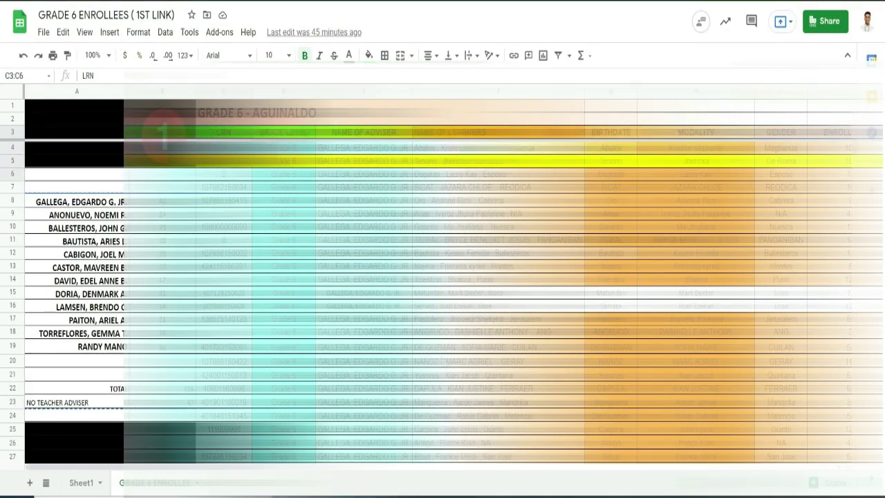
key(ctrl+shift+Down)
key(ctrl+shift+Right)
key(shift+Up)
key(shift+Up)
key(shift+Left)
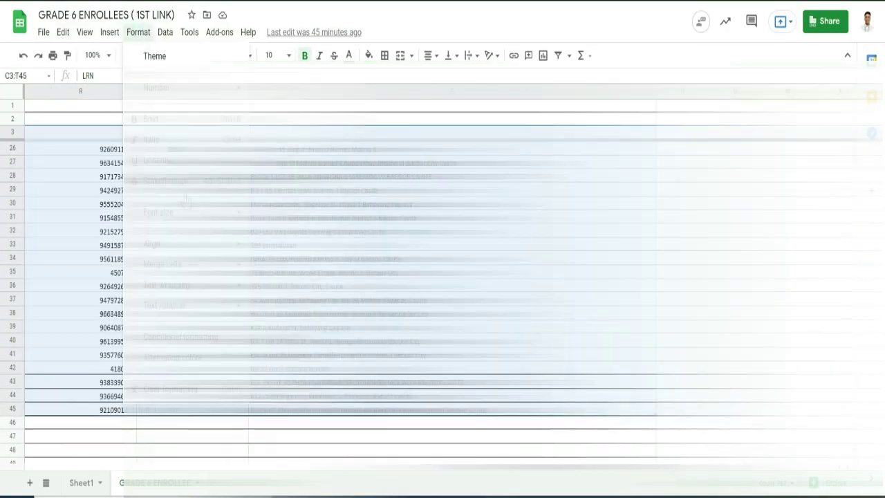
key(ctrl+alt+shift+l)
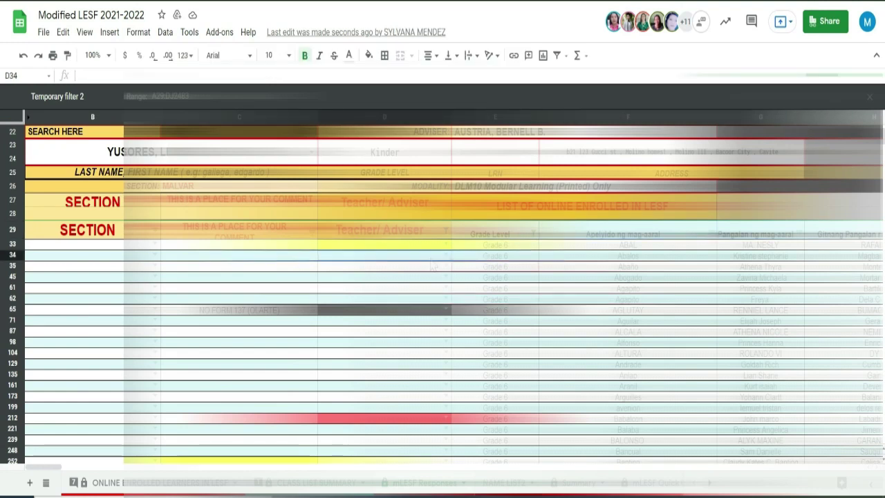
Assign the Grade 6 adviser to the row 34 learner from the dropdown
click(394, 274)
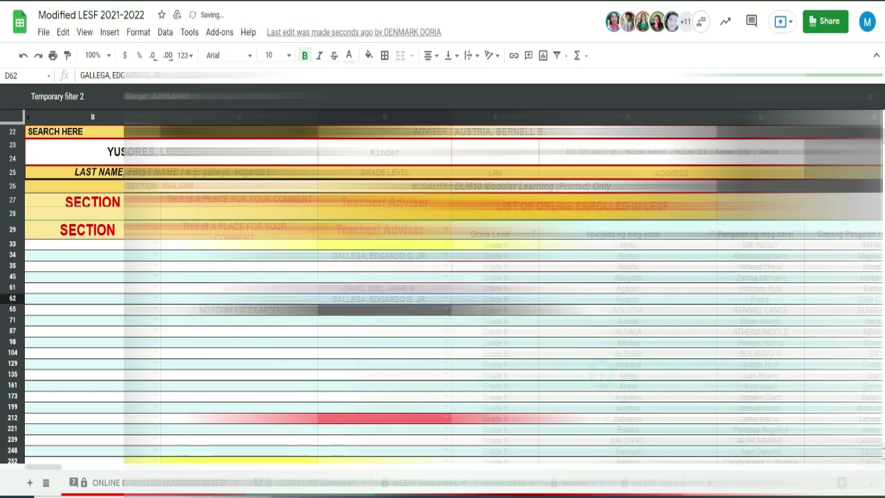
click(593, 373)
click(394, 365)
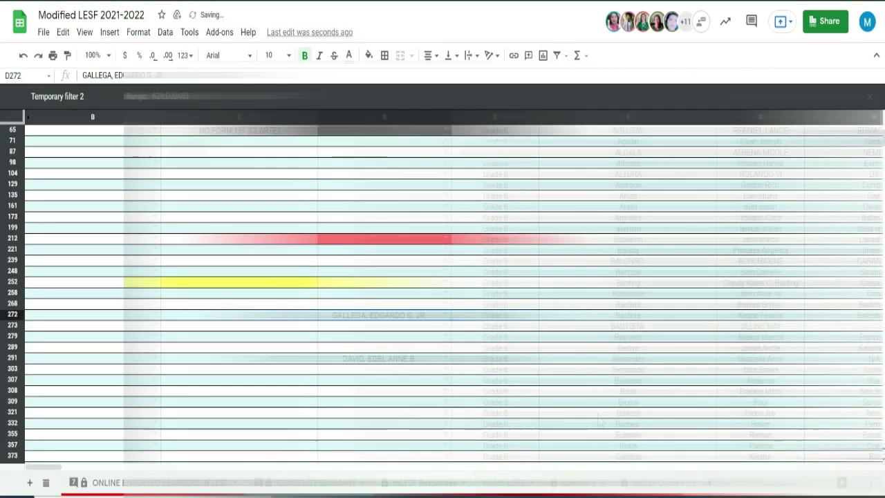
scroll(443, 290, down, 3)
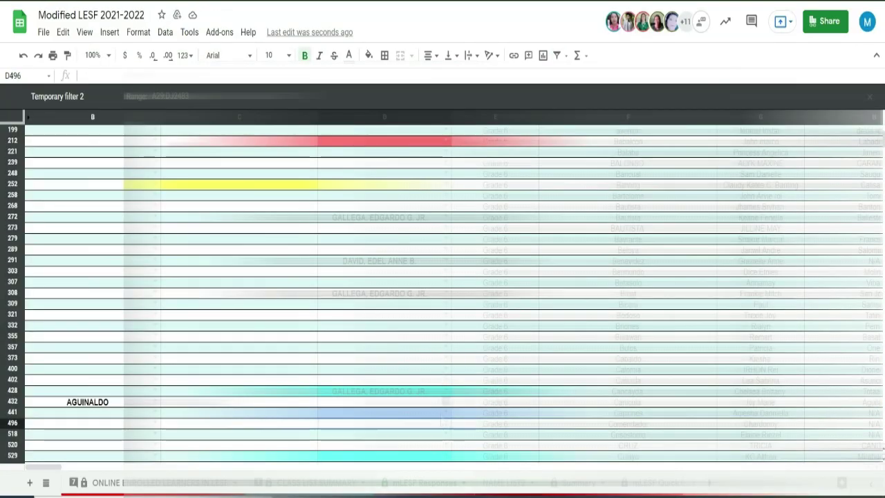
Paste the adviser's name into rows 535 and 551 and mark row 552 'duplicate'
scroll(404, 325, down, 3)
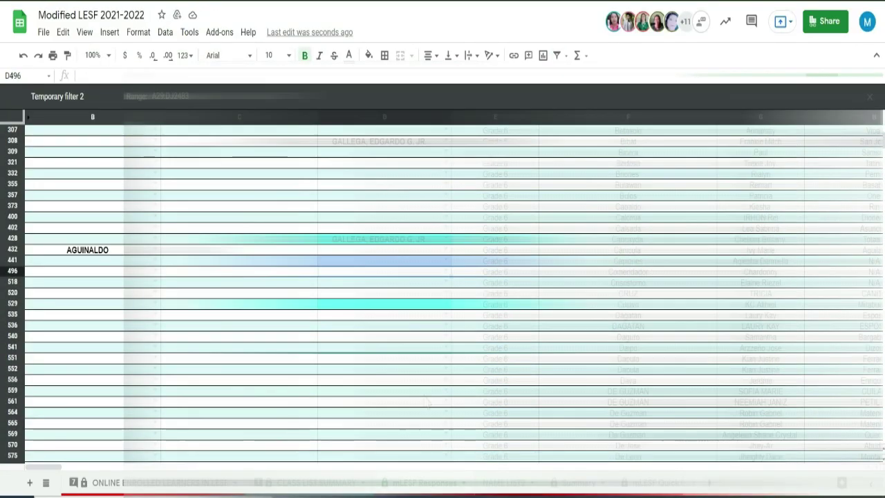
click(405, 316)
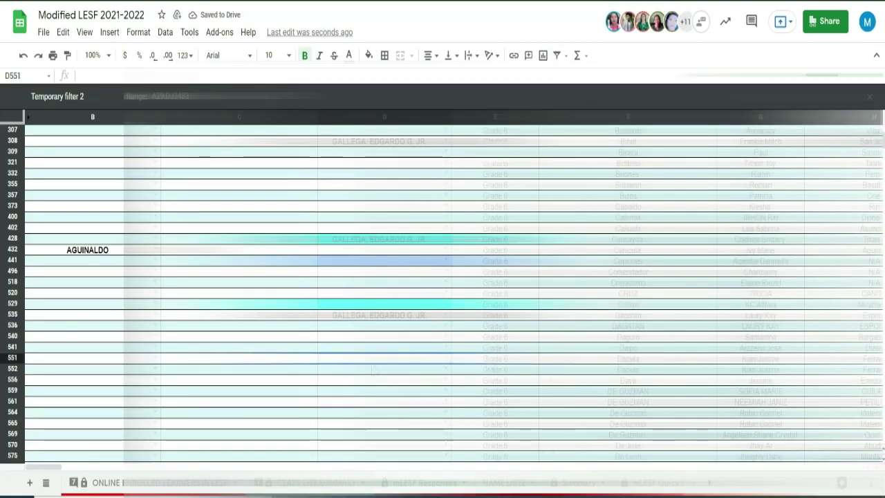
click(295, 360)
click(295, 372)
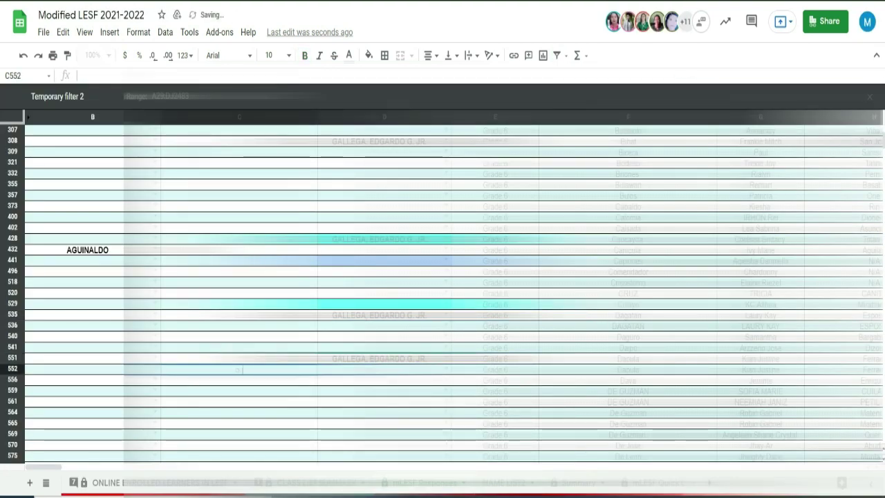
text(duplicate)
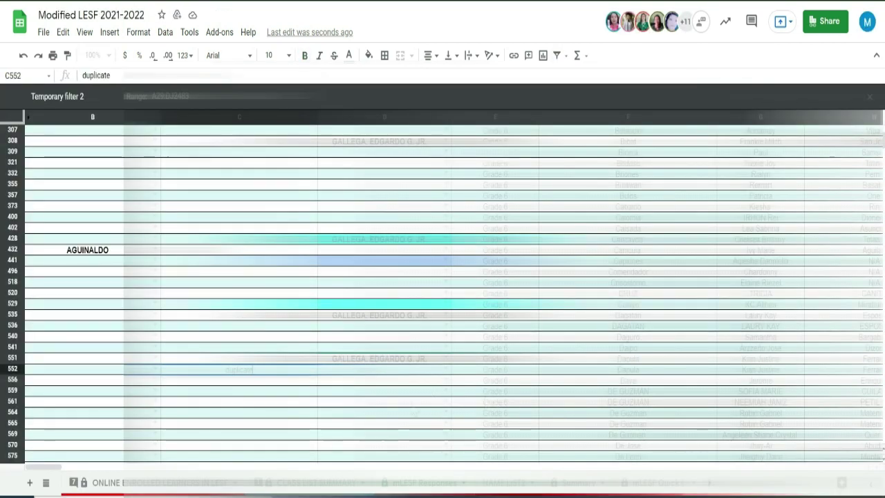
Enter the adviser's name in rows 561, 564 and 559 via paste and 'gal' autocomplete
click(387, 401)
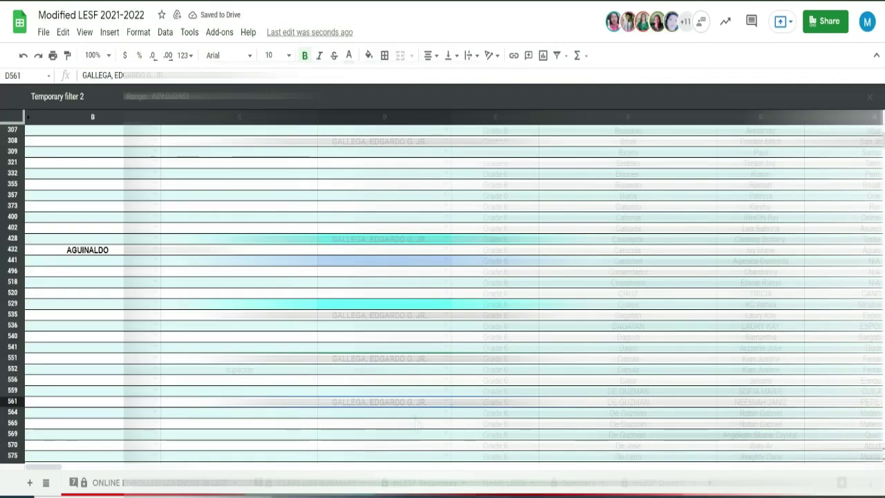
click(384, 412)
text(gal)
key(Return)
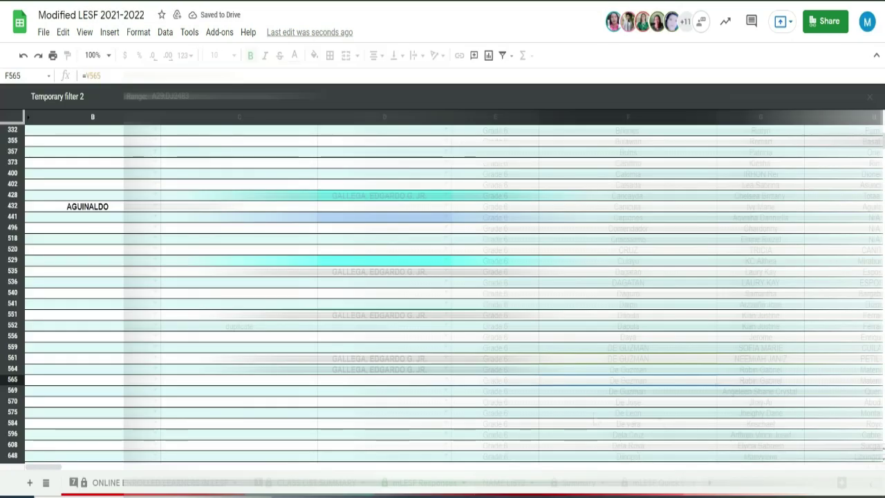
scroll(403, 291, down, 4)
click(384, 250)
text(gal)
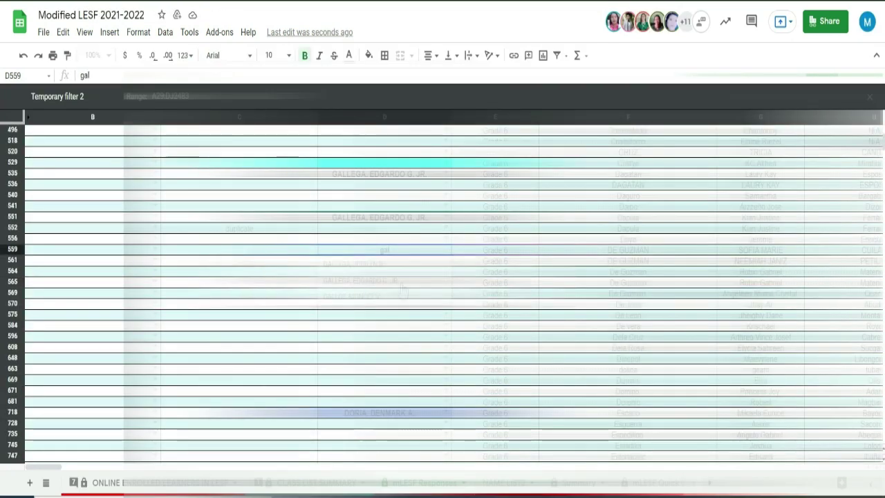
click(402, 286)
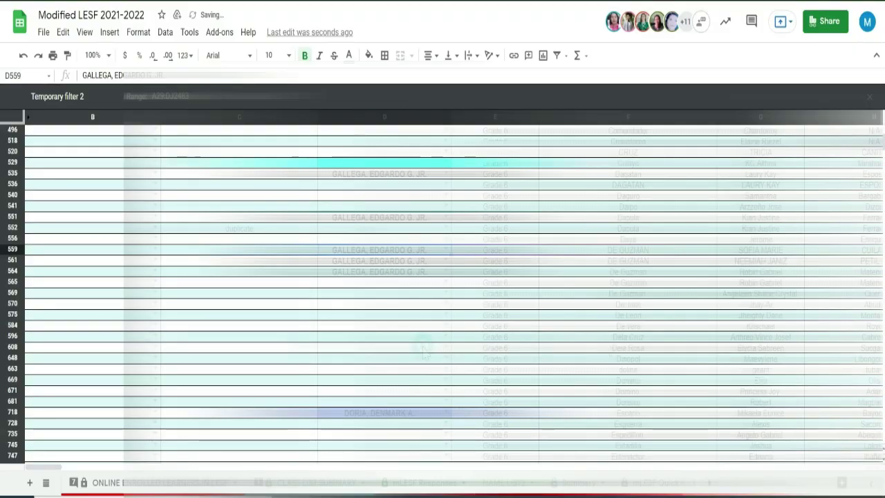
Fill the adviser's name into the blank adviser cells of rows 608 through 1048
click(424, 351)
text(gal)
click(402, 384)
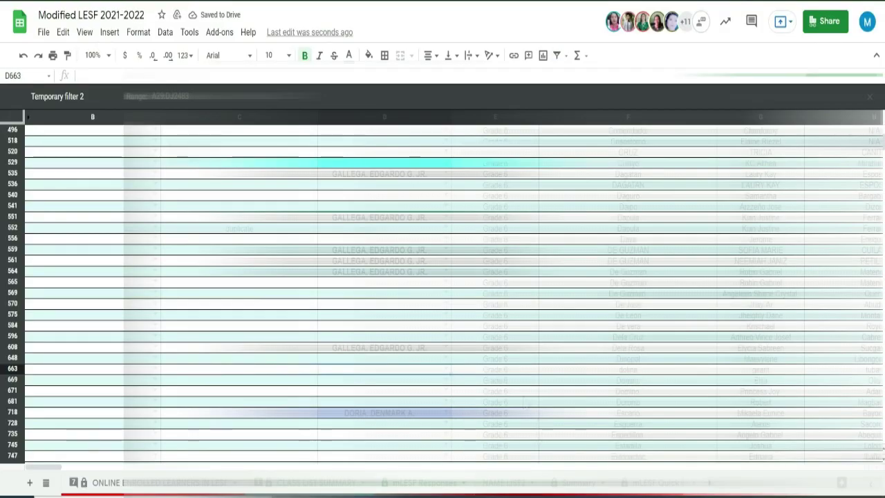
scroll(525, 399, down, 3)
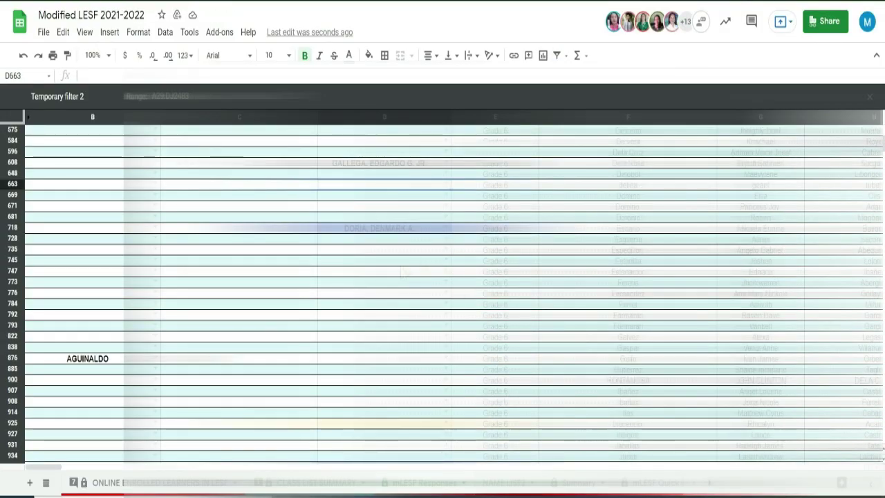
click(397, 281)
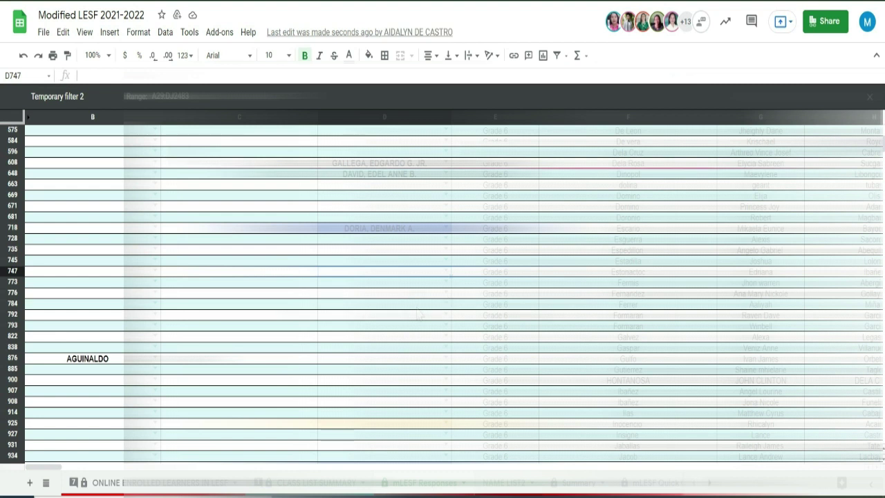
click(417, 305)
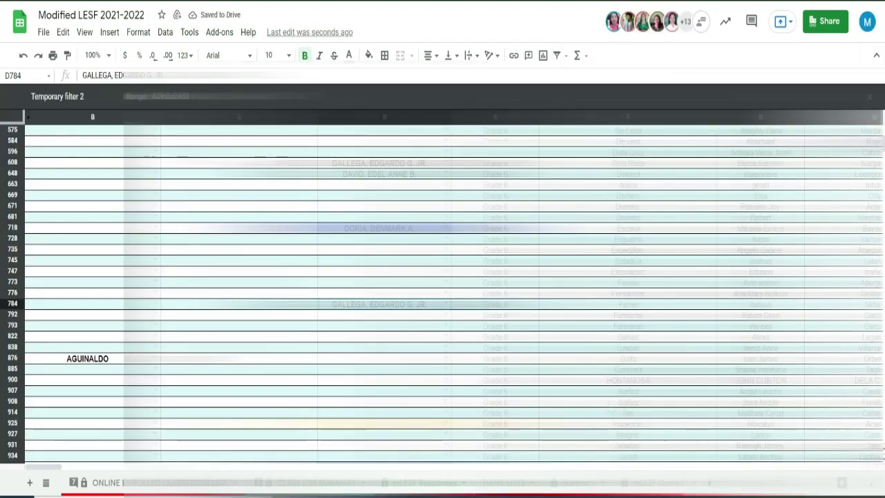
scroll(417, 377, down, 5)
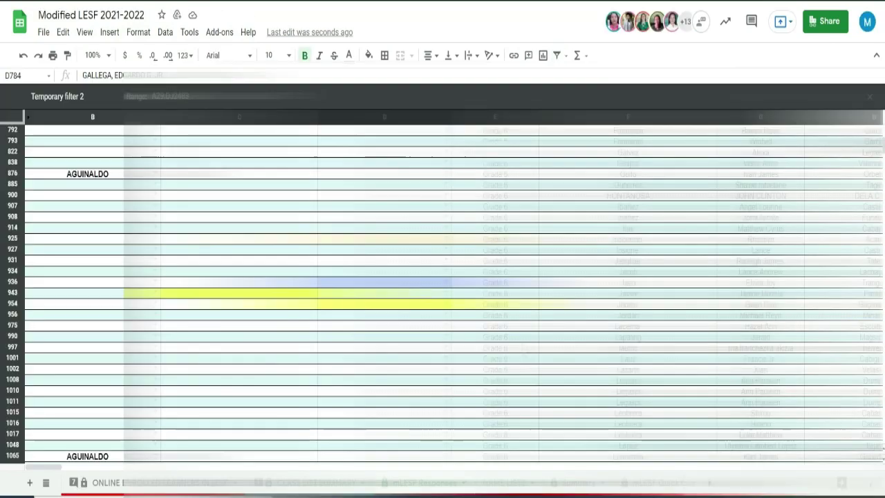
click(384, 347)
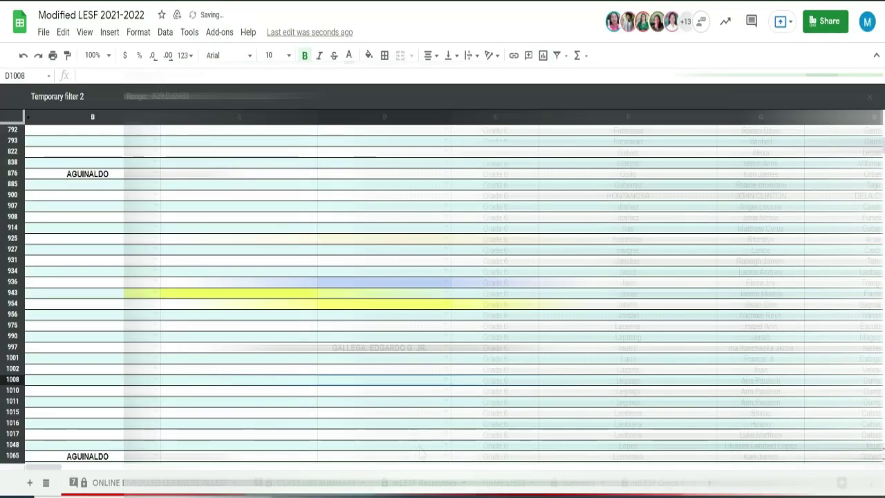
click(419, 447)
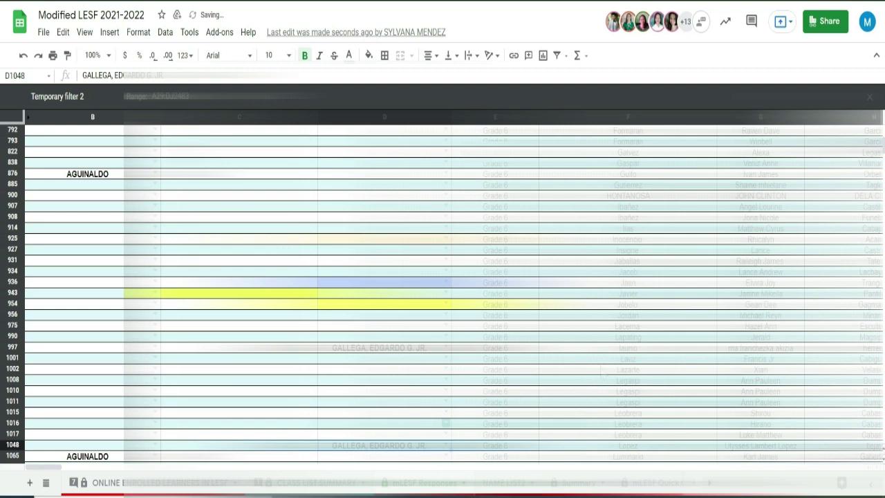
Paste the adviser's name into rows 1232 and 1235
scroll(603, 371, down, 5)
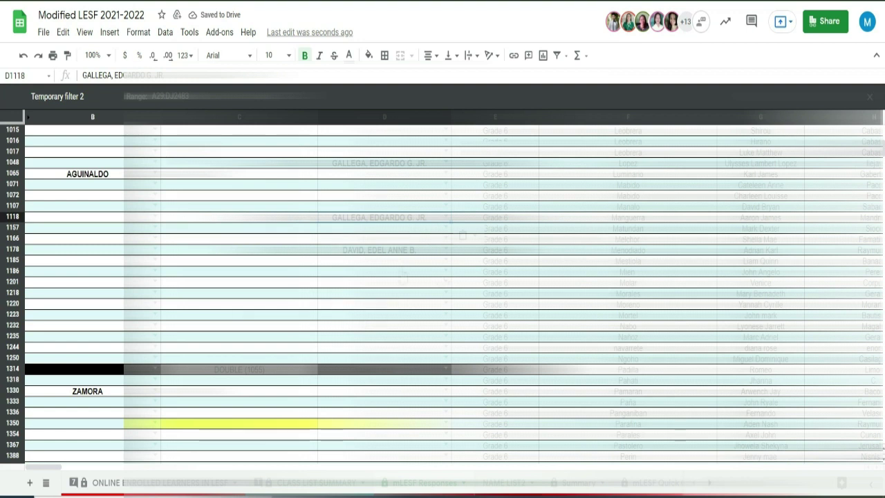
key(Down)
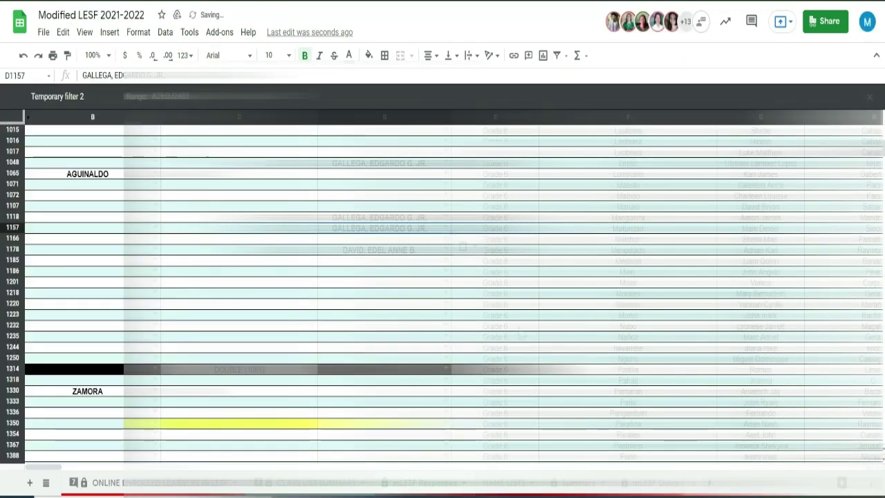
click(423, 327)
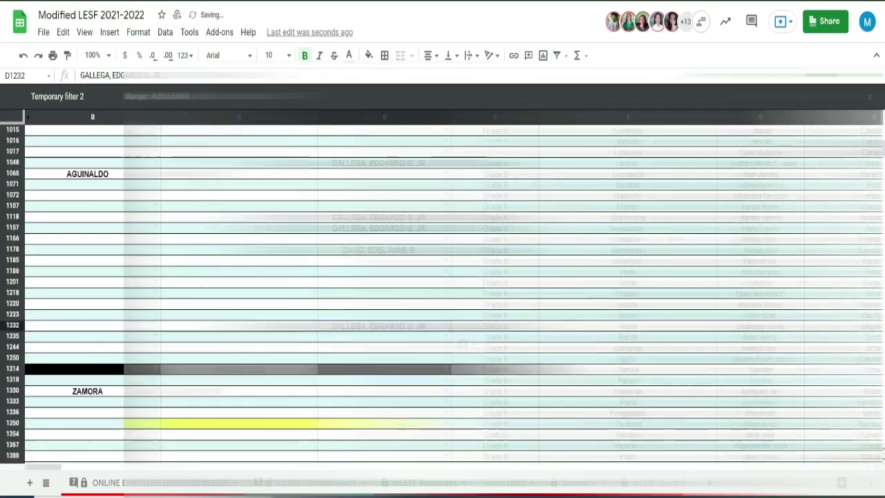
scroll(462, 300, down, 1)
scroll(647, 305, down, 2)
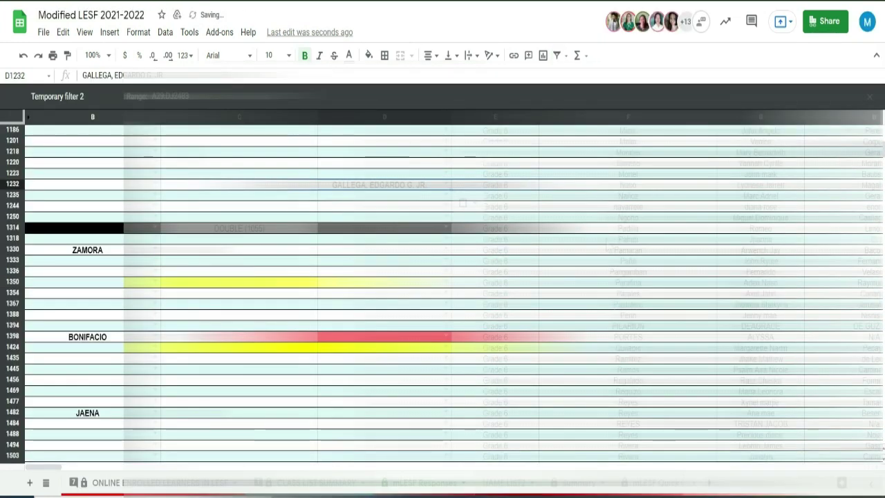
click(432, 197)
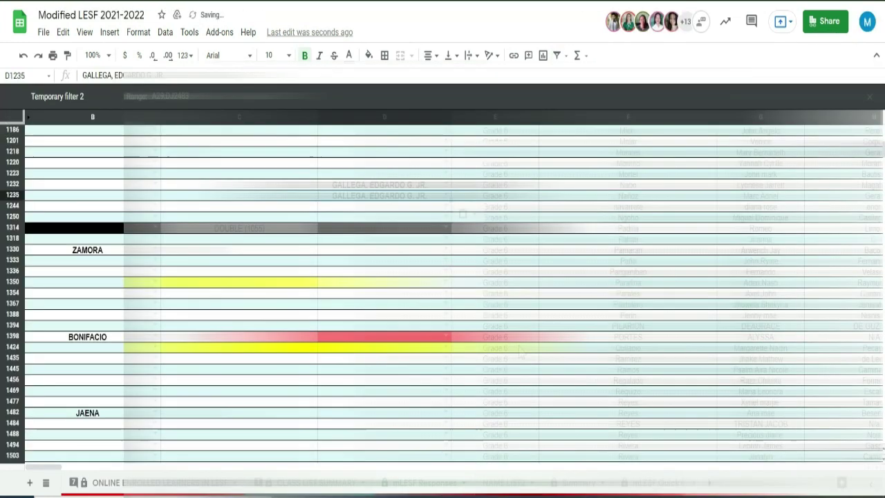
click(426, 293)
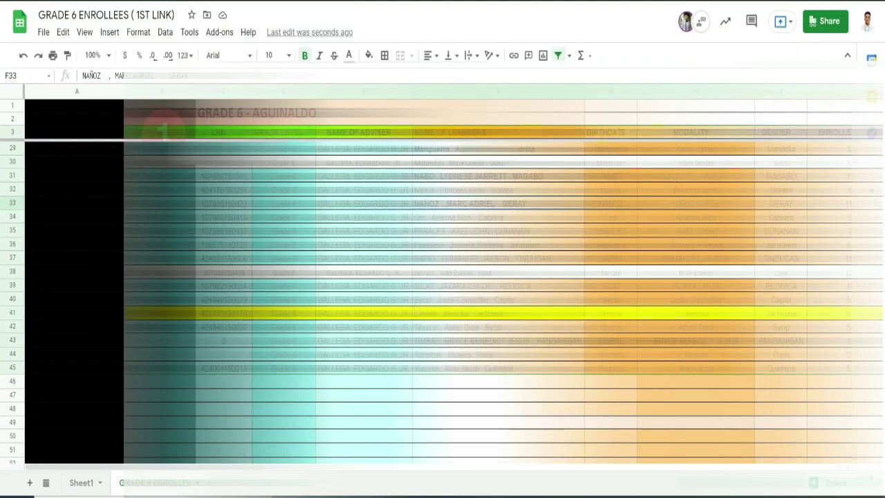
Paste the adviser's name into the remaining blank learner rows near the list's bottom
drag(498, 231, 498, 245)
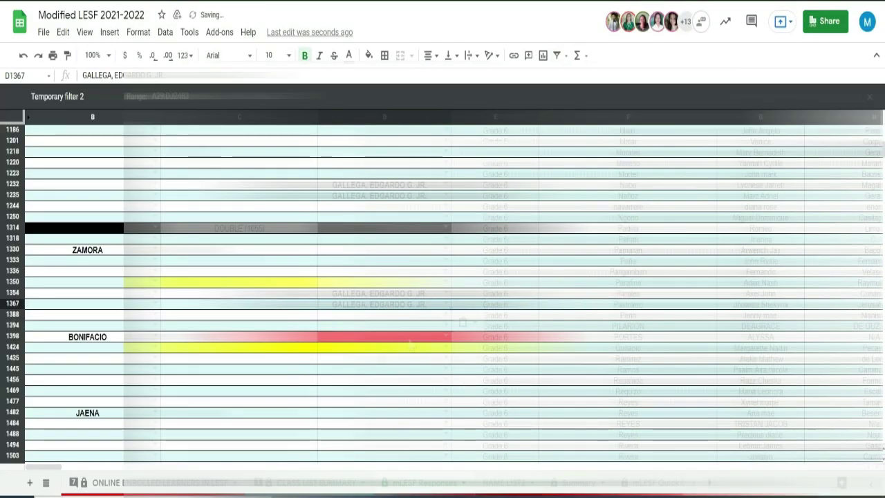
scroll(411, 342, down, 12)
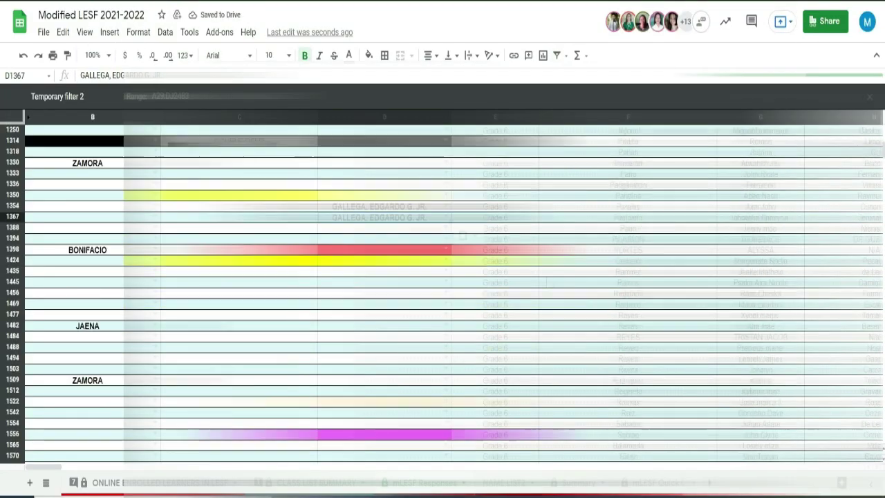
scroll(409, 147, up, 2)
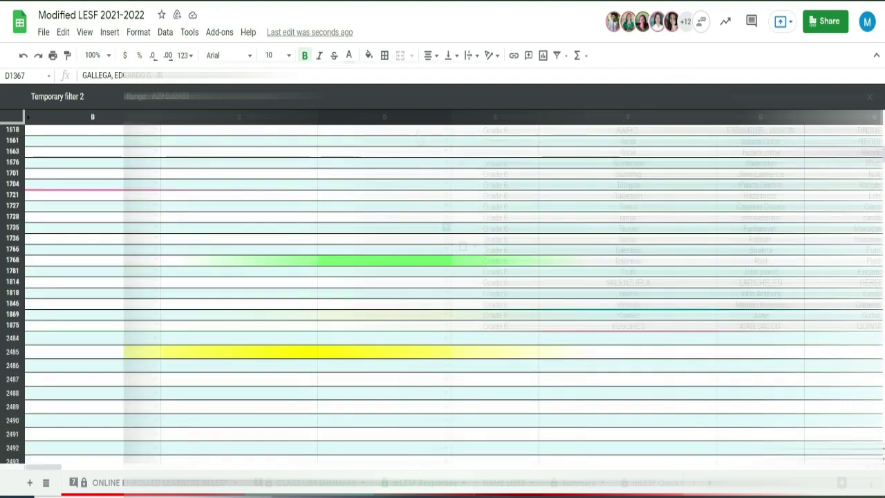
key(Down)
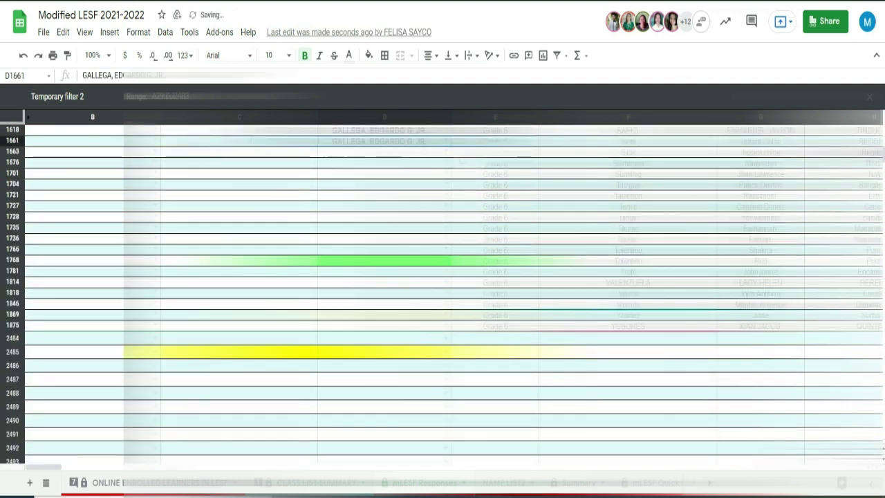
key(Down)
key(ctrl+v)
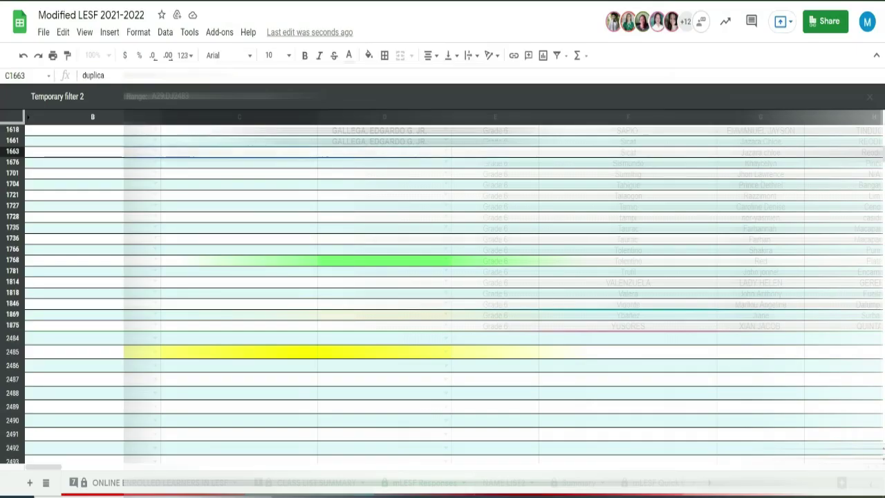
key(Return)
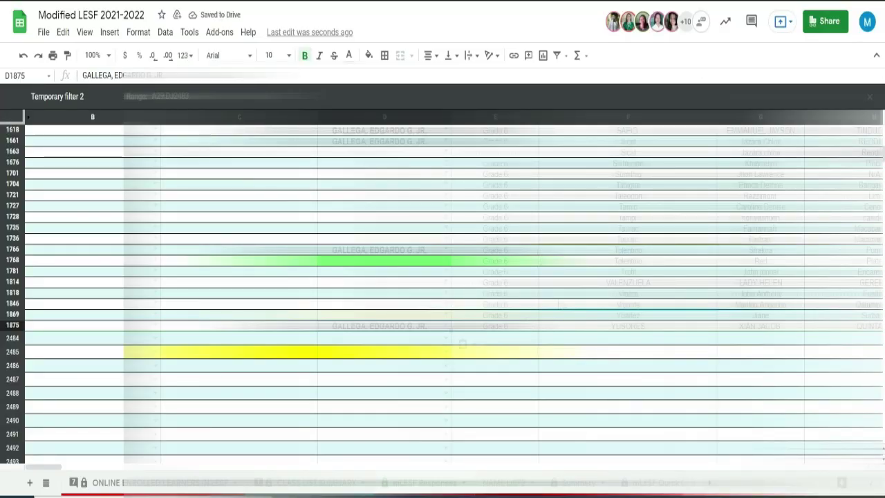
scroll(560, 305, up, 5)
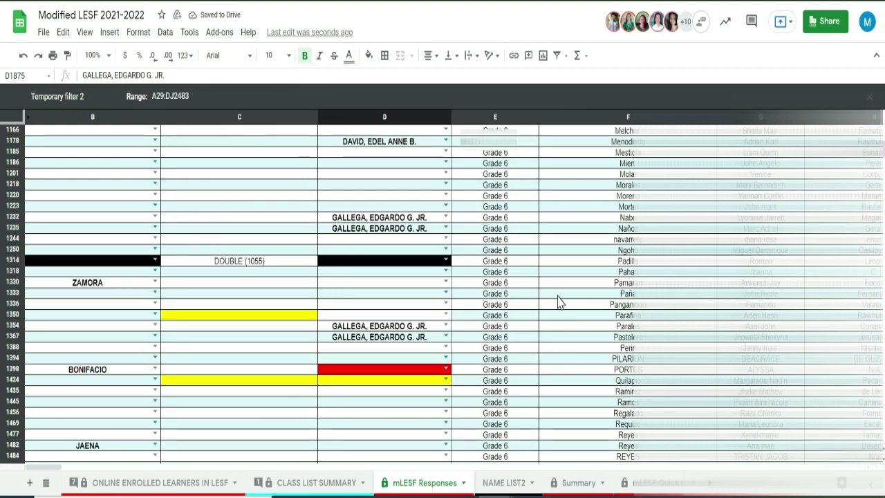
scroll(539, 347, up, 2)
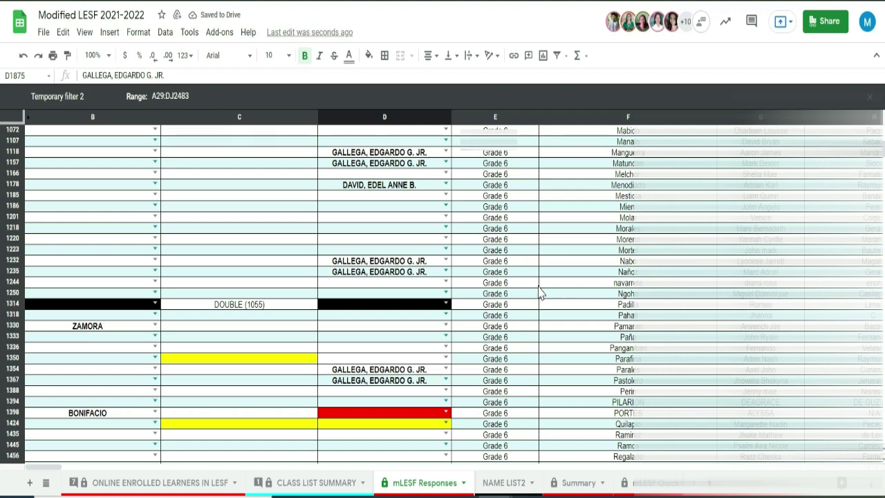
scroll(541, 293, up, 15)
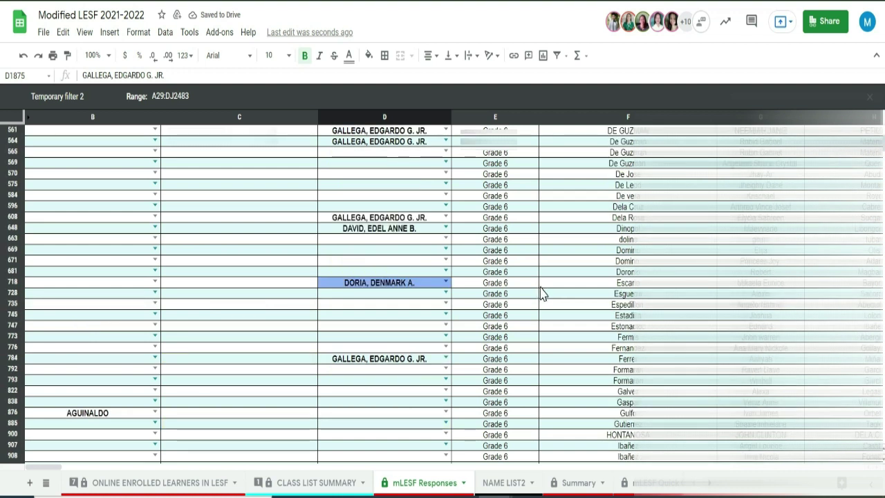
scroll(541, 293, up, 15)
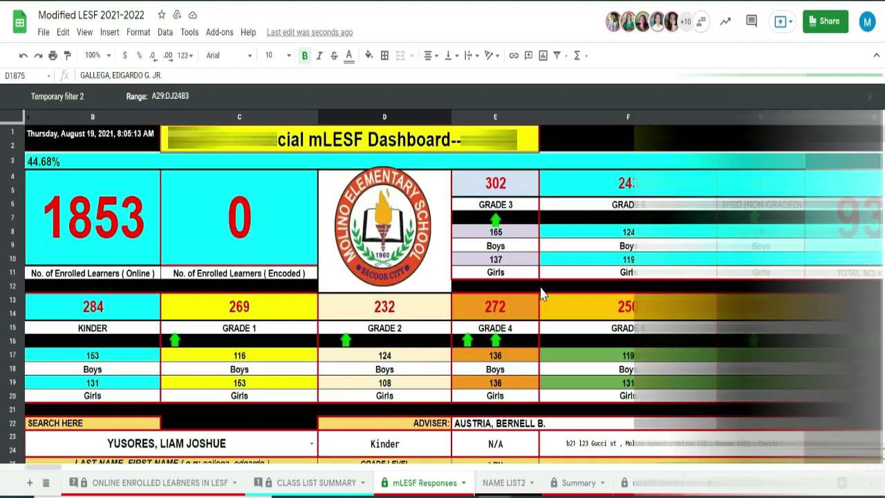
scroll(540, 293, down, 5)
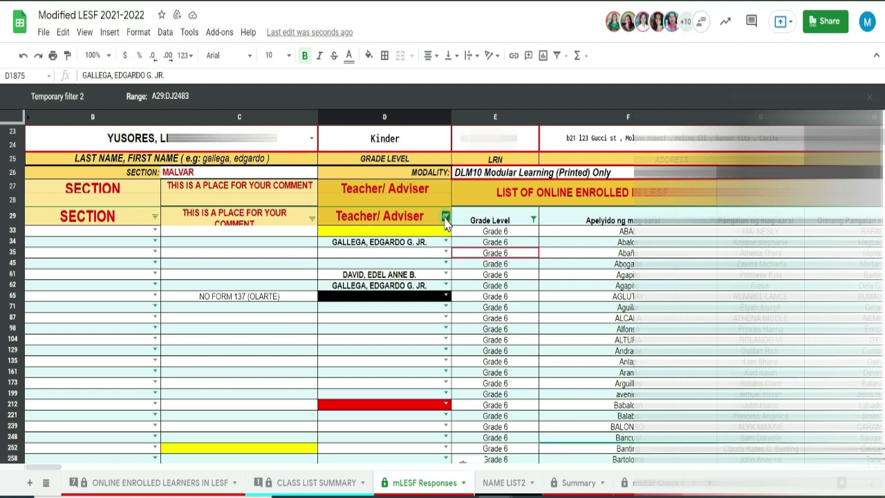
Filter Teacher/Adviser by searching 'ga' and keeping only the assigned adviser's entry
click(446, 217)
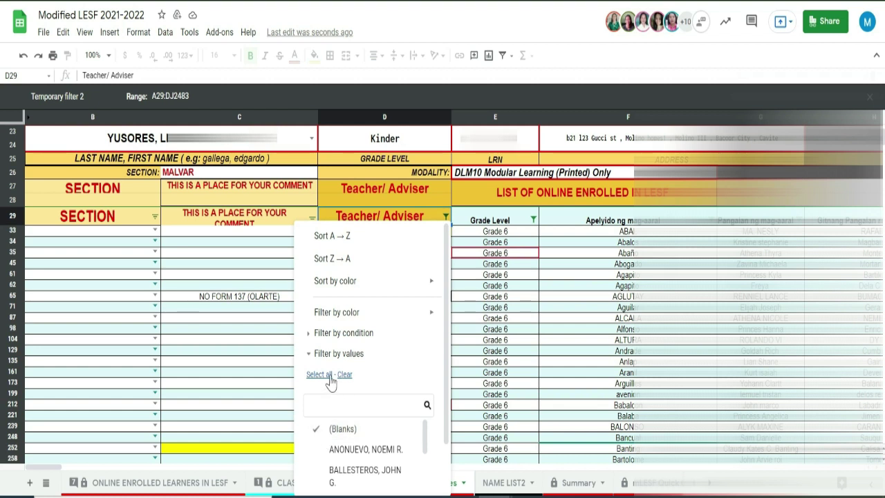
click(318, 375)
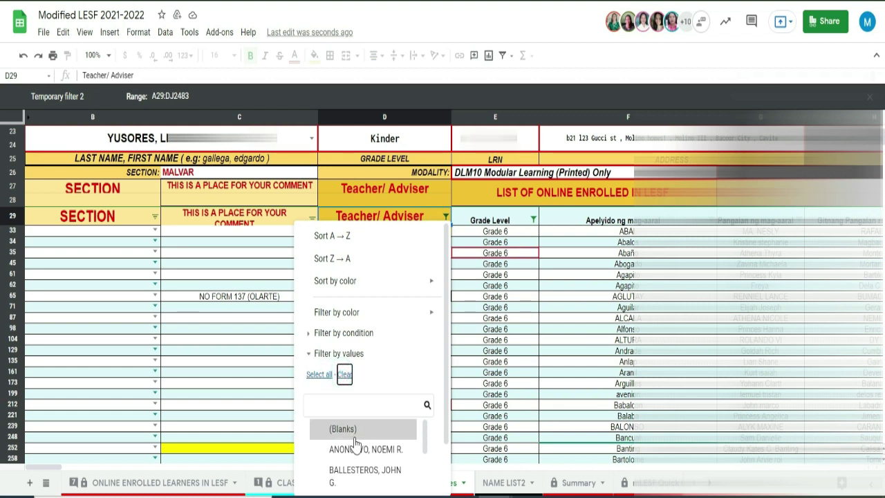
scroll(347, 442, down, 3)
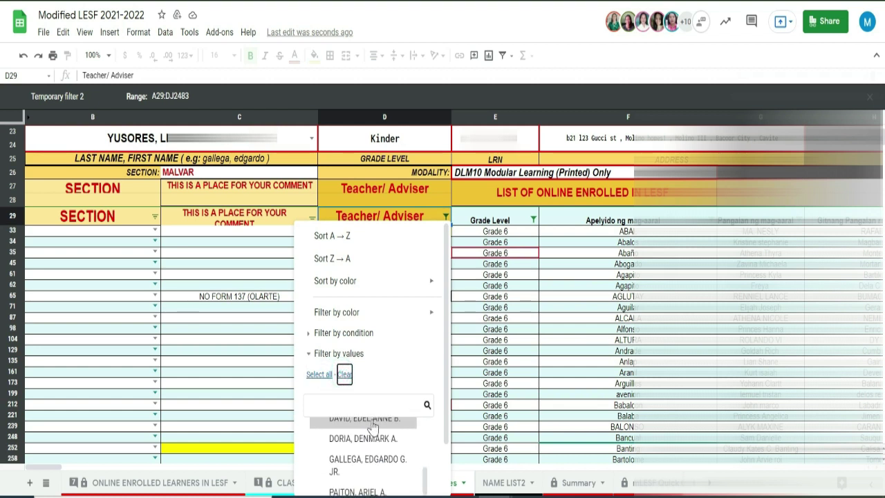
click(374, 407)
text(ga)
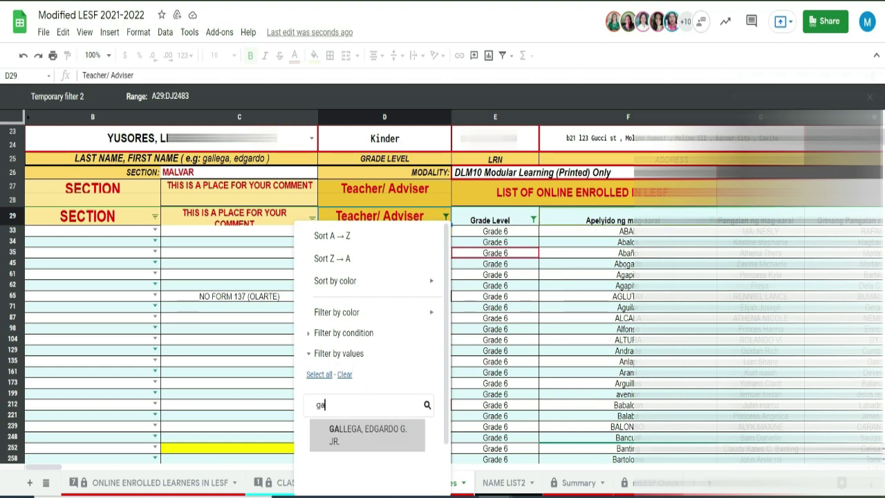
scroll(401, 439, down, 2)
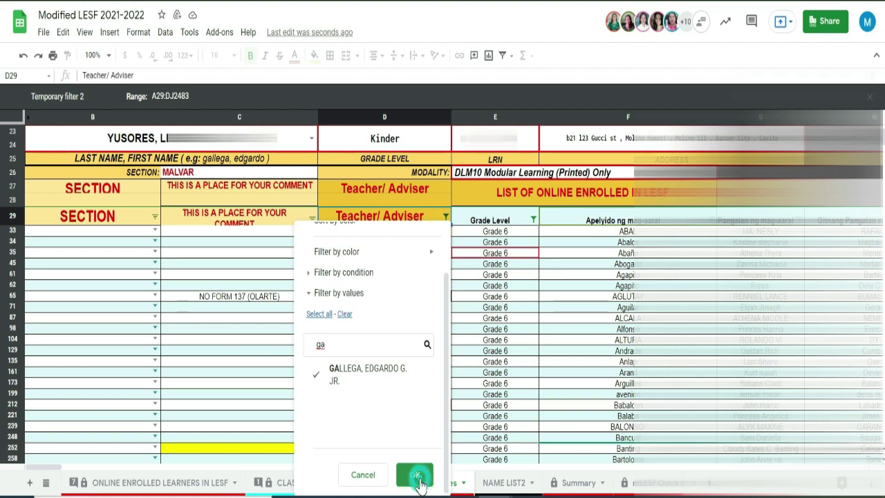
click(415, 476)
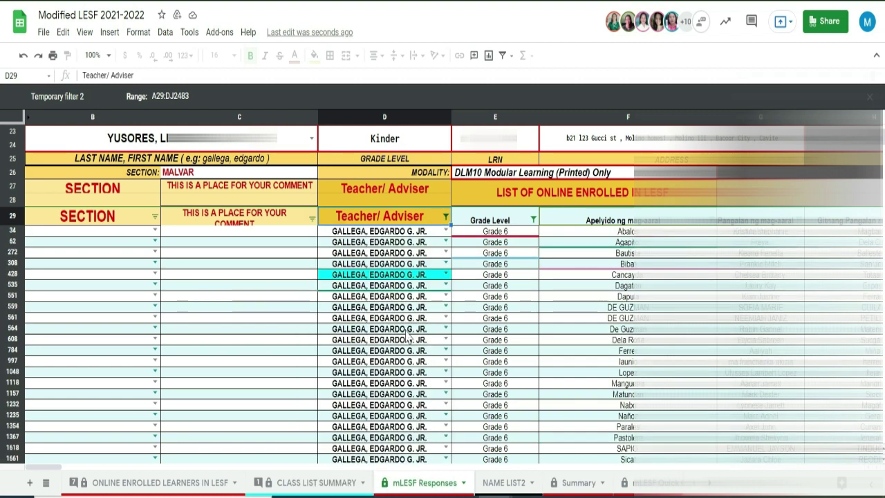
scroll(395, 345, down, 5)
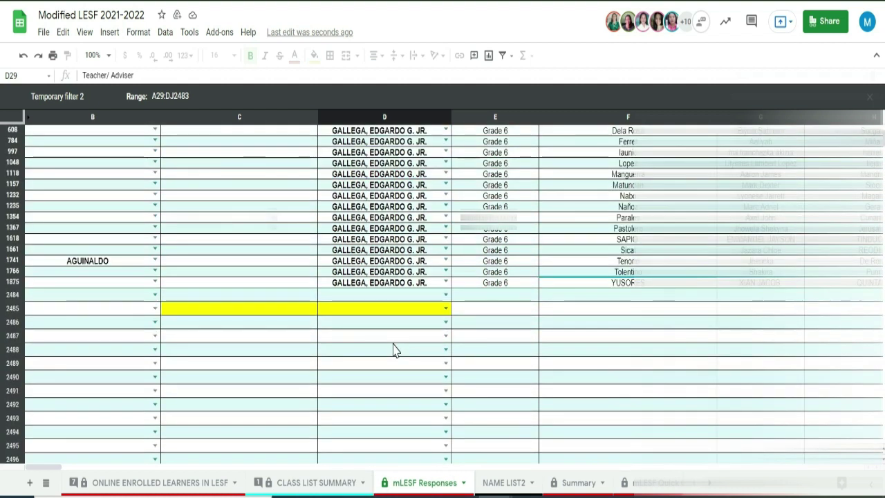
scroll(396, 351, up, 1)
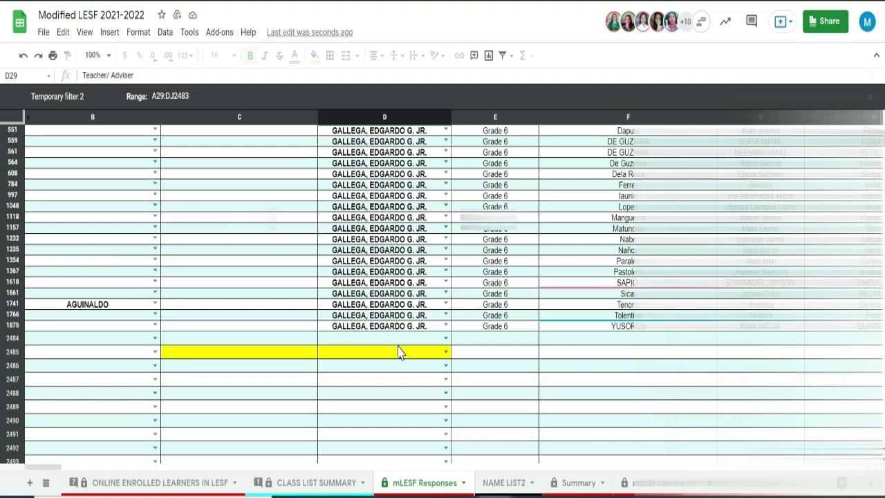
scroll(398, 353, up, 10)
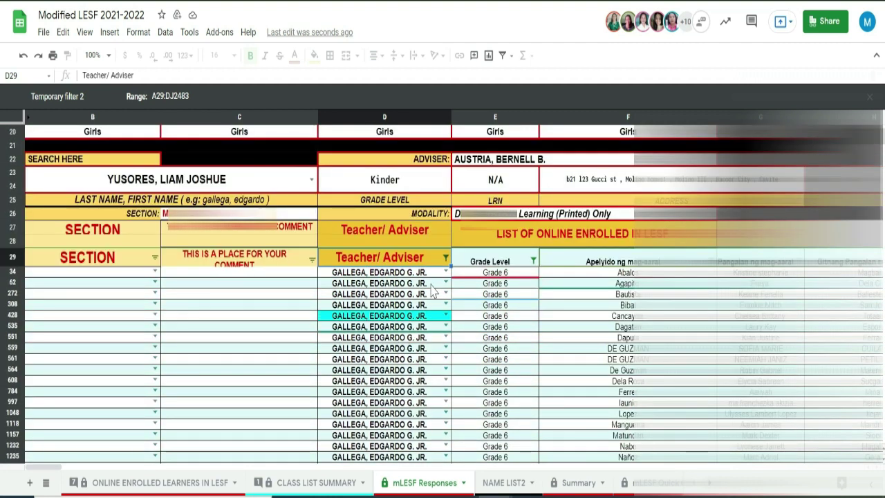
scroll(429, 285, down, 1)
scroll(429, 285, down, 5)
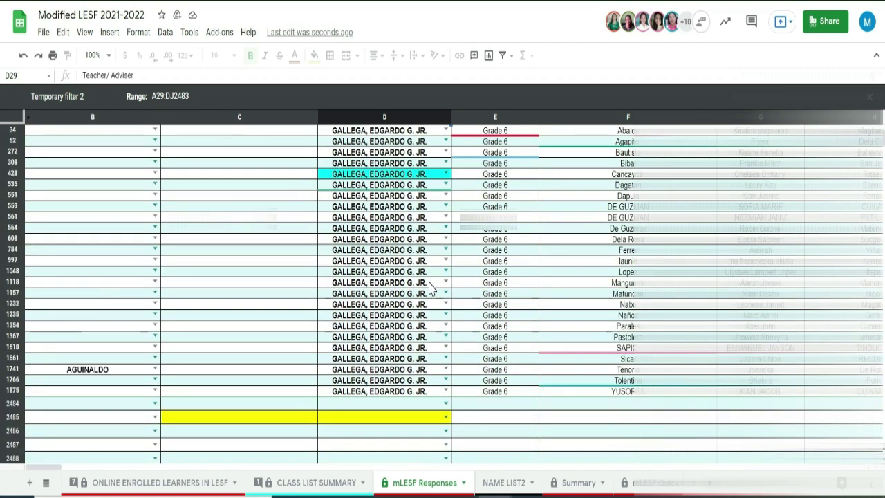
scroll(414, 353, up, 1)
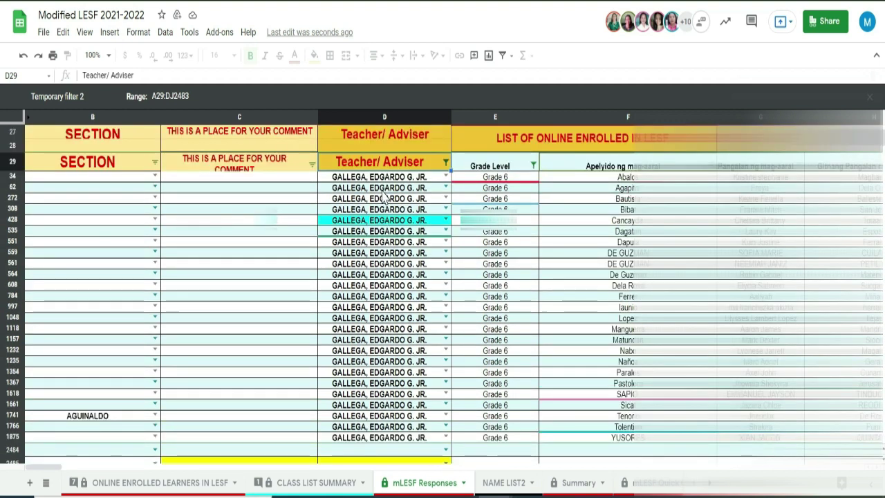
drag(379, 178, 382, 446)
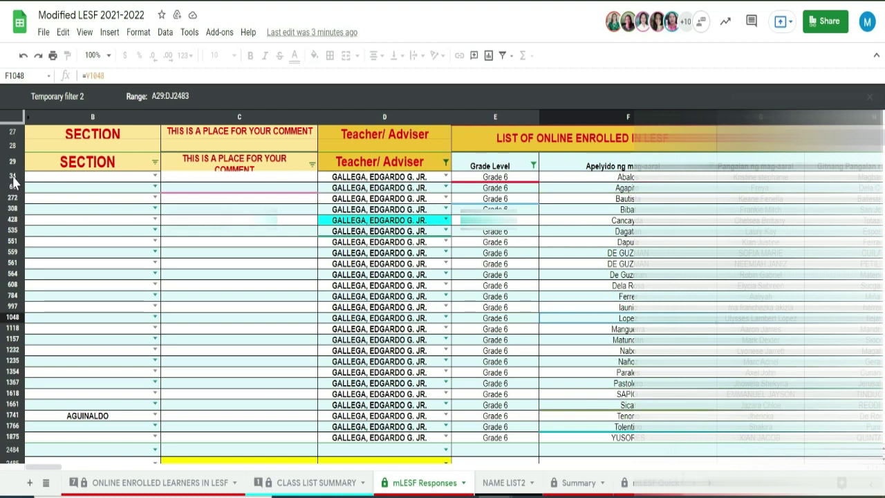
Clear the row selection and scroll through the restored full learner list
drag(12, 177, 26, 453)
click(549, 222)
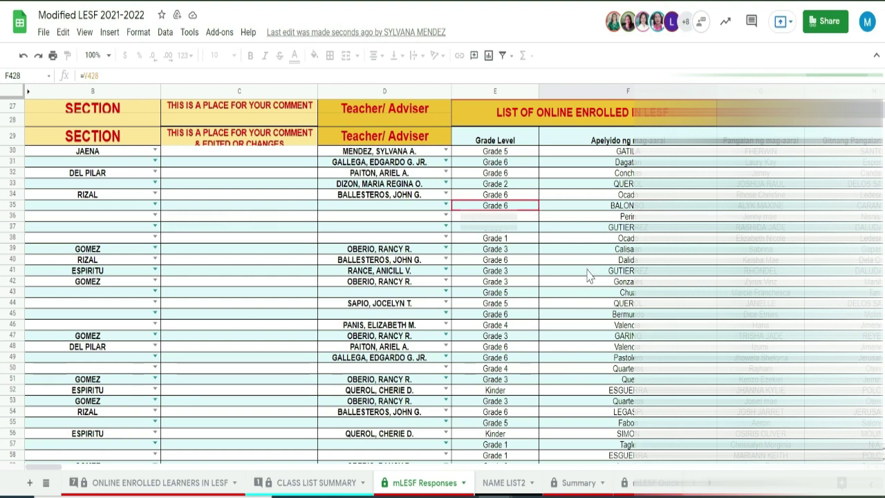
scroll(582, 285, down, 1)
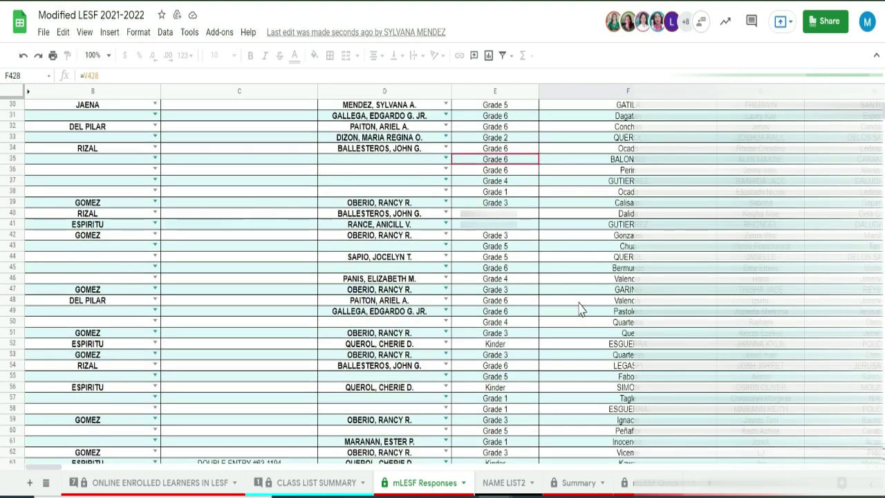
scroll(580, 311, down, 1)
scroll(581, 310, down, 3)
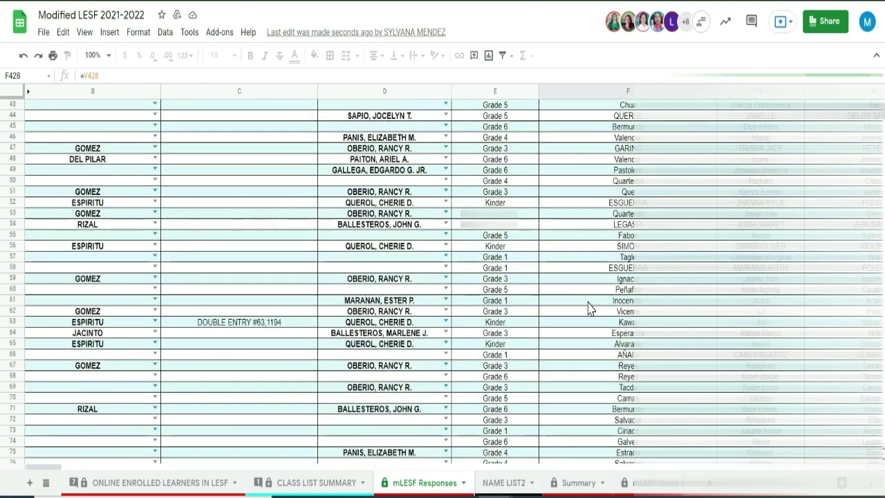
scroll(588, 306, up, 8)
scroll(591, 309, up, 1)
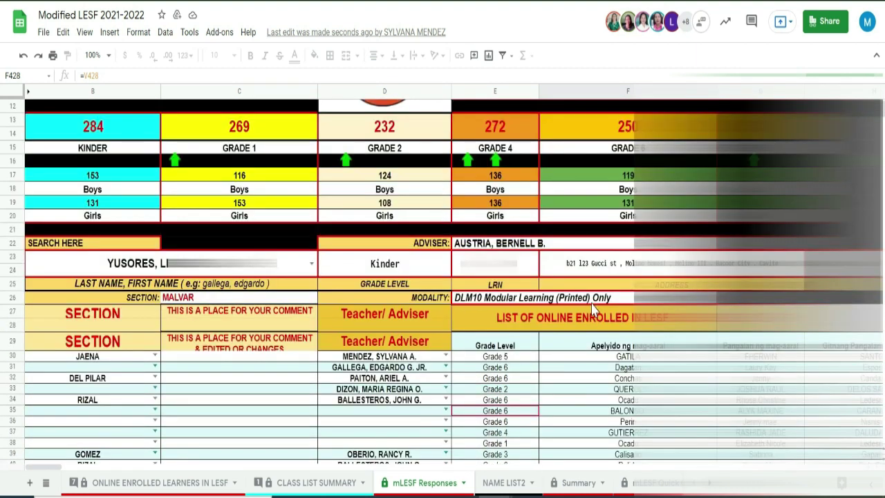